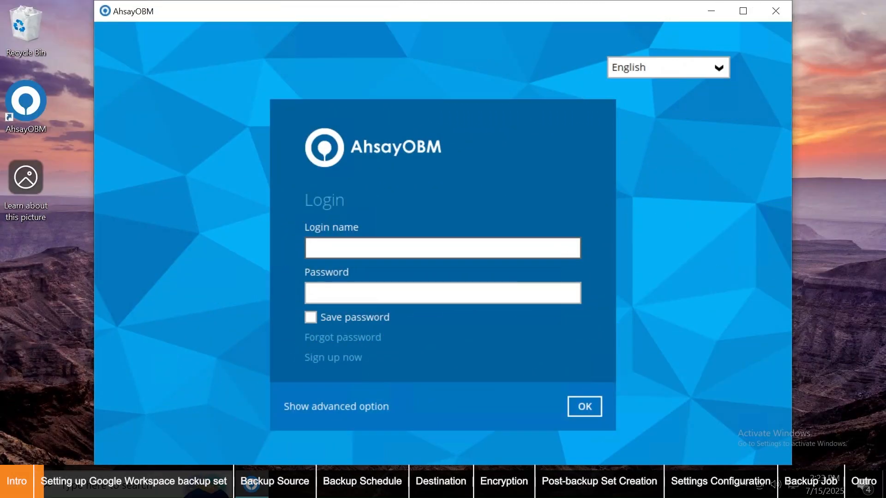
Log in to AhsayOBM with the login name and the account password
text(u5gws)
key(Tab)
text(******)
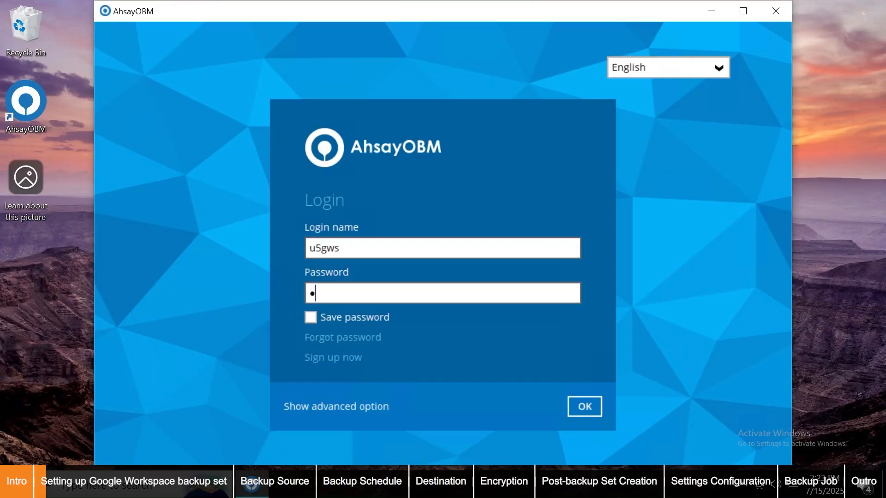
key(Return)
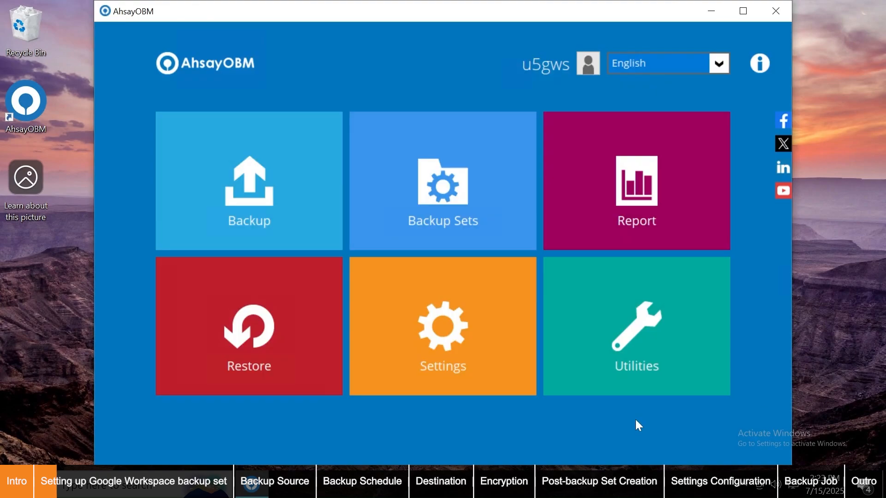
Add a new backup set and set its type to Google Workspace Backup
click(487, 207)
click(243, 185)
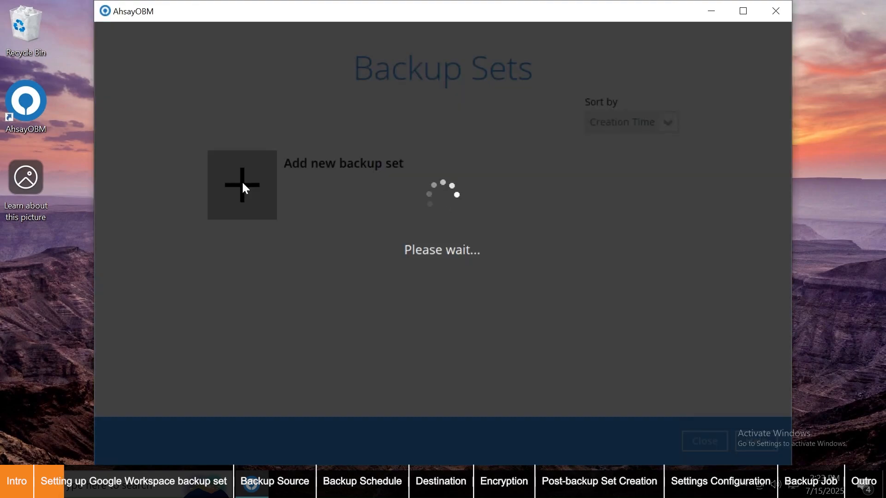
click(247, 195)
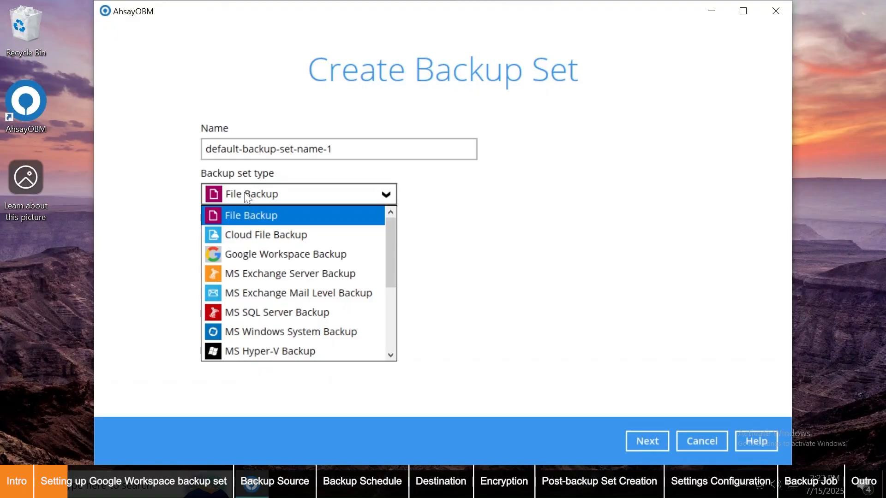
click(241, 257)
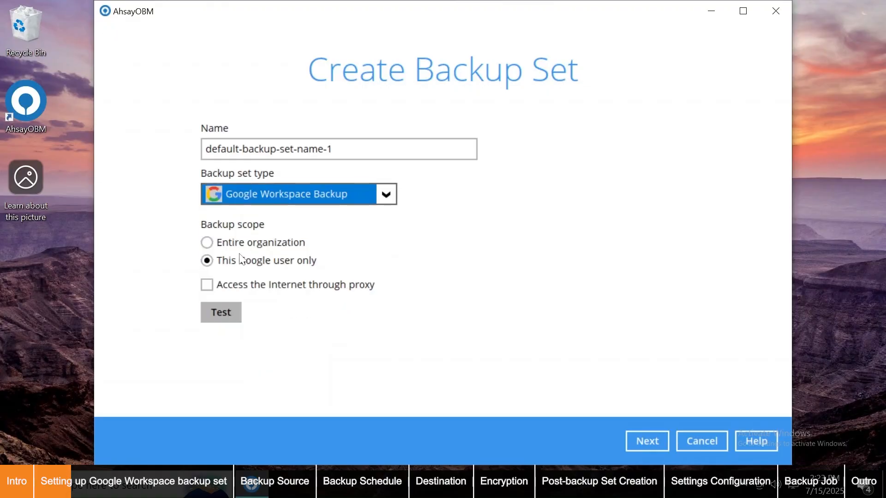
Name the new backup set "Google Workspace Backup"
key(shift+Tab)
text(Goog)
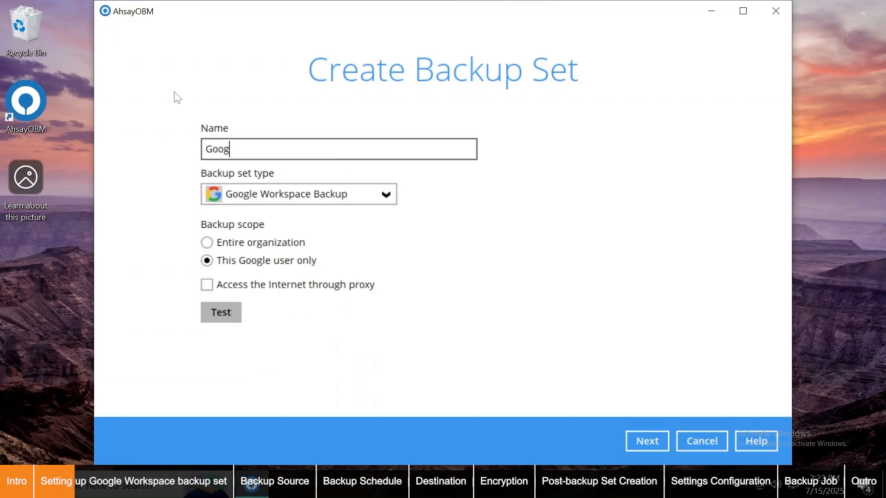
text(le Workspac)
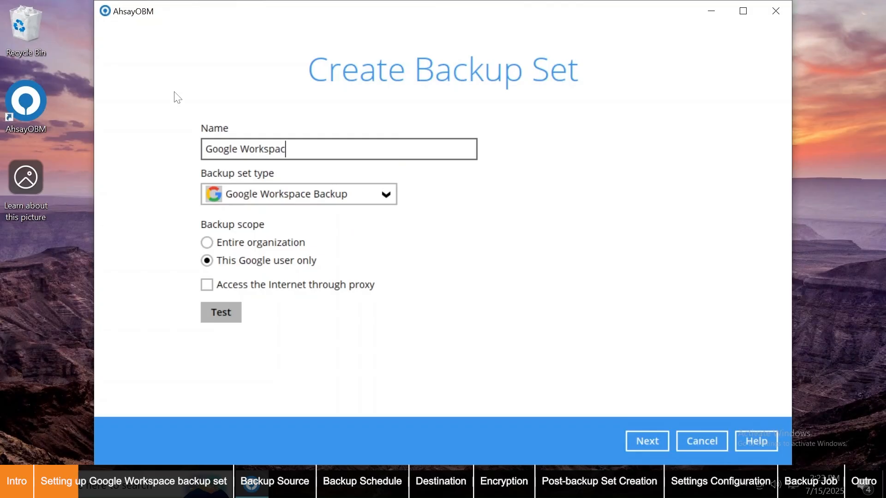
text(e Backup)
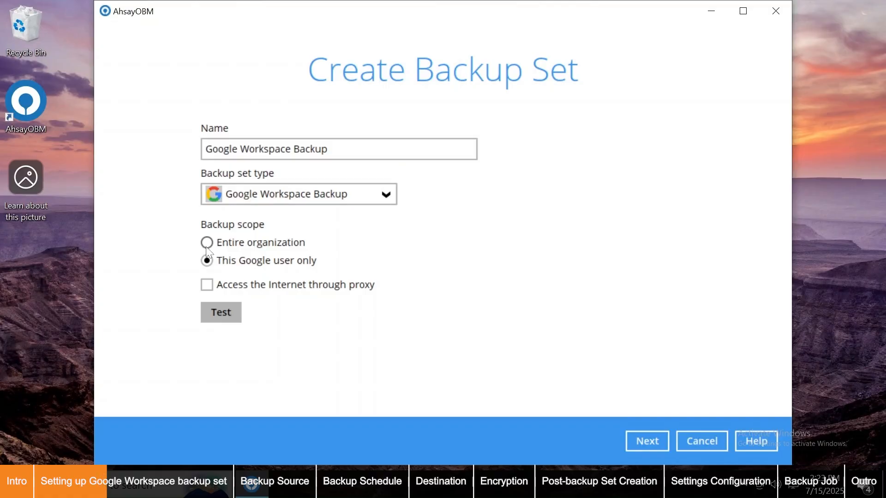
Set the backup scope to Entire organization, test the access and start the Google authorization
click(205, 245)
click(225, 317)
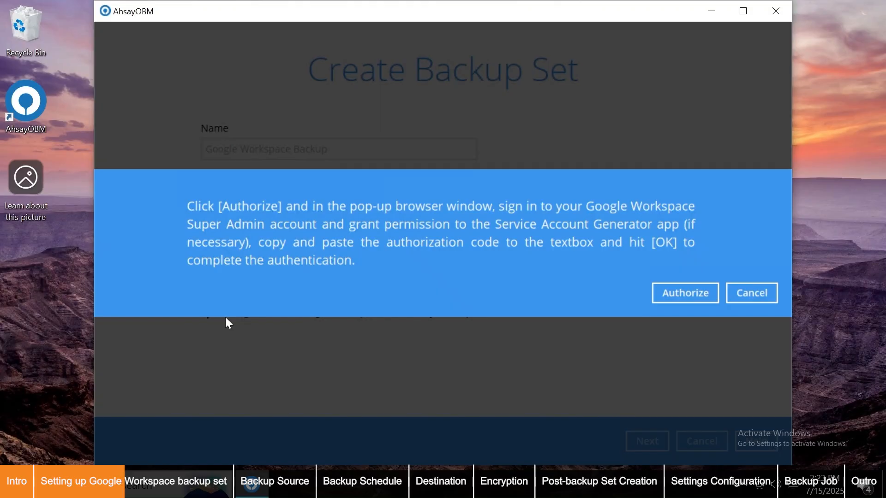
click(682, 295)
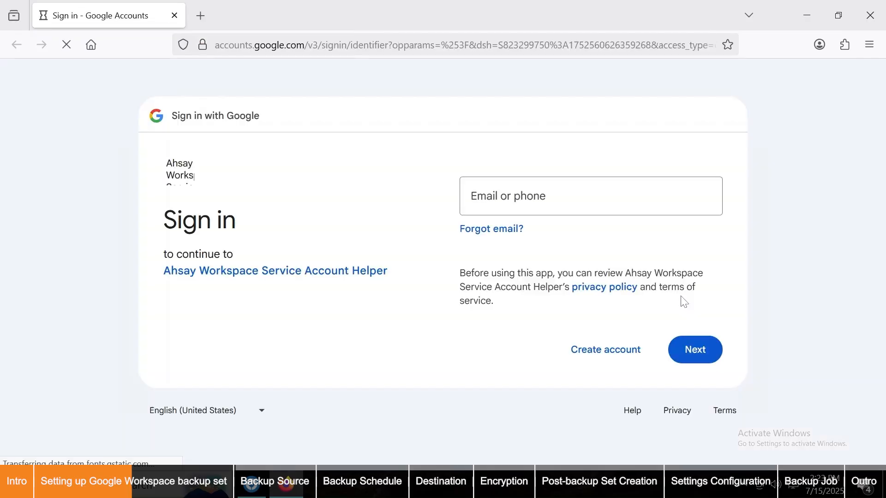
Sign in to Google by entering the super admin's e-mail and the account password
key(ctrl+v)
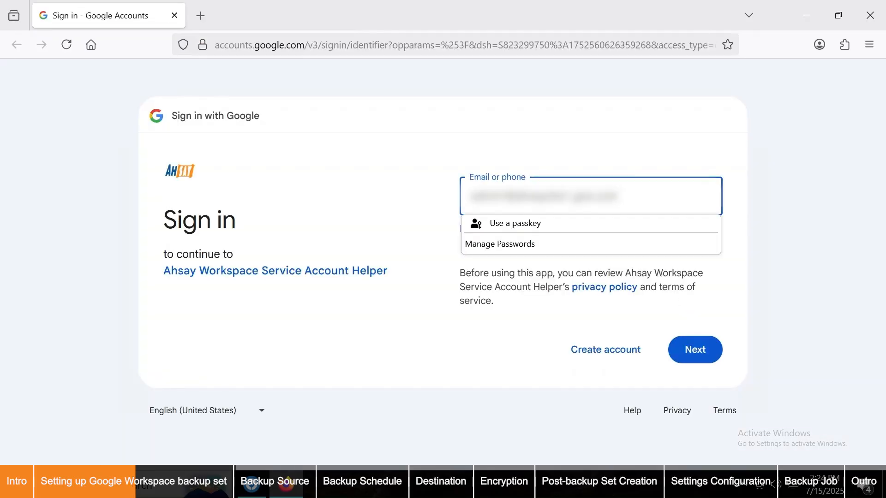
key(Return)
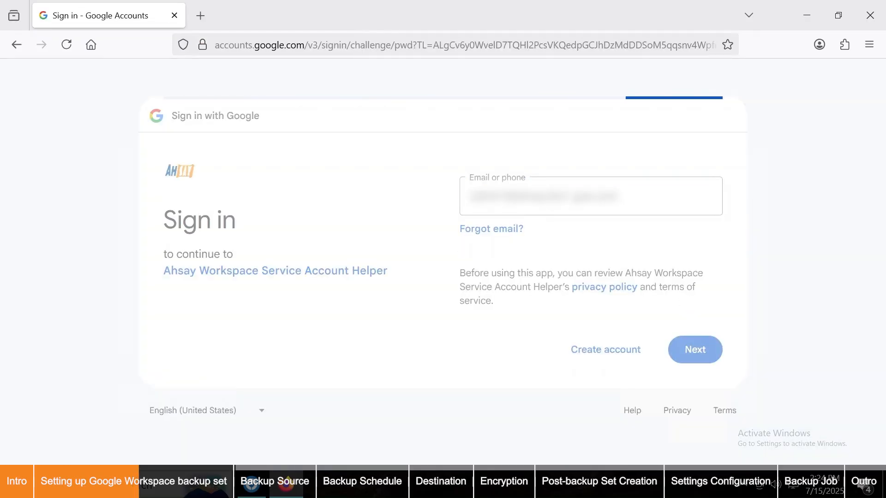
key(ctrl+v)
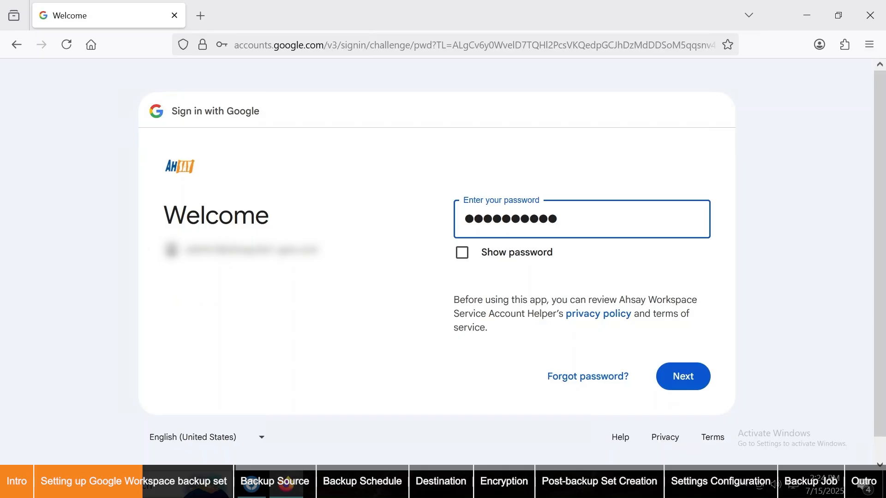
key(Return)
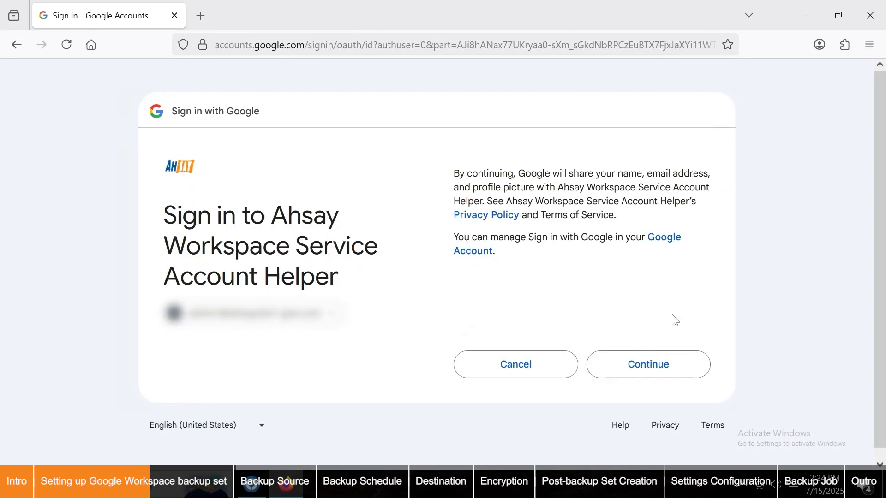
Continue the sign-in and grant Ahsay Workspace Service Account Helper all of the requested access permissions
click(682, 362)
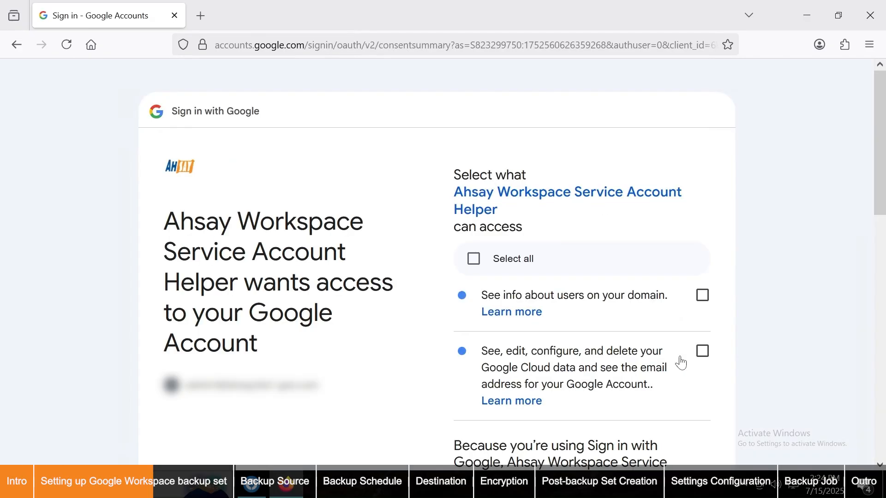
scroll(682, 363, down, 12)
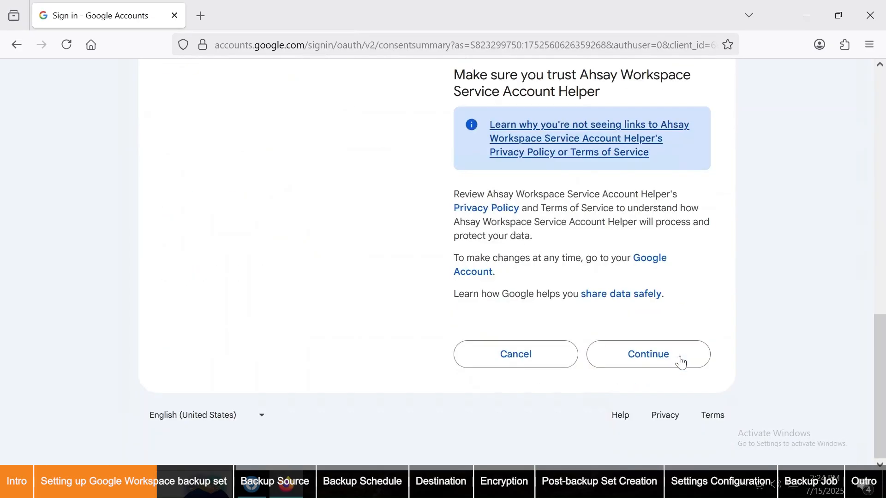
scroll(681, 362, up, 12)
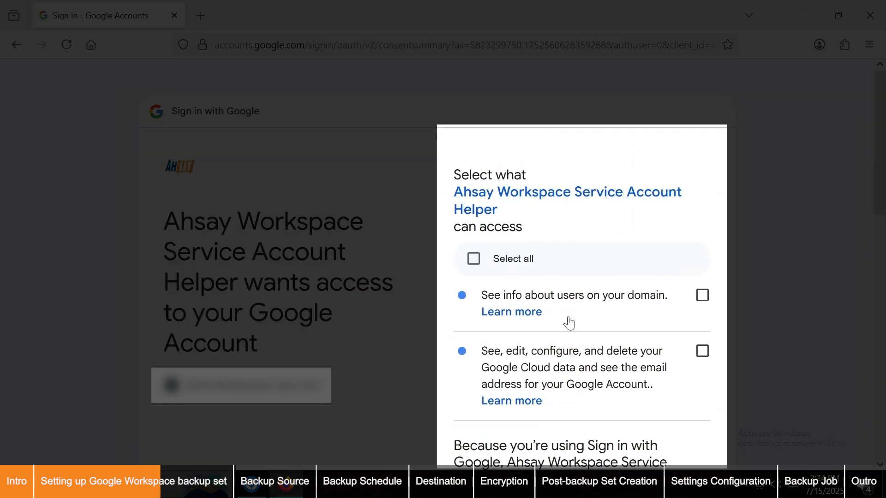
click(472, 261)
scroll(473, 263, down, 10)
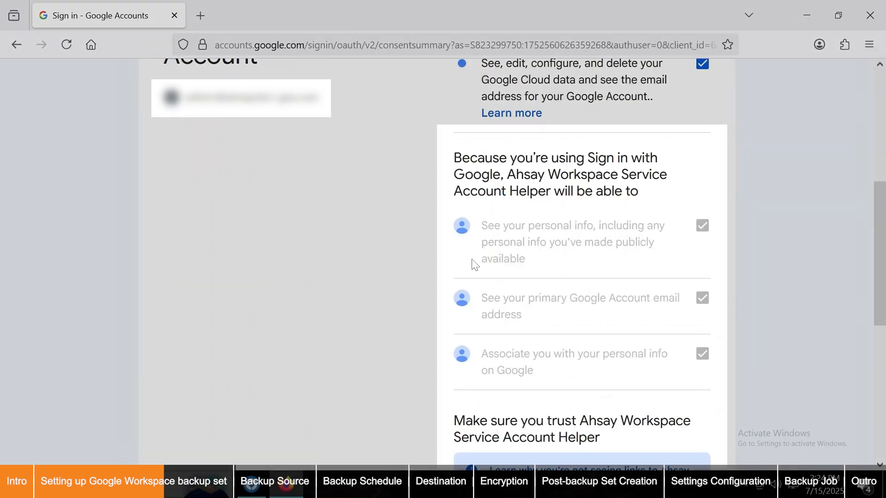
click(620, 359)
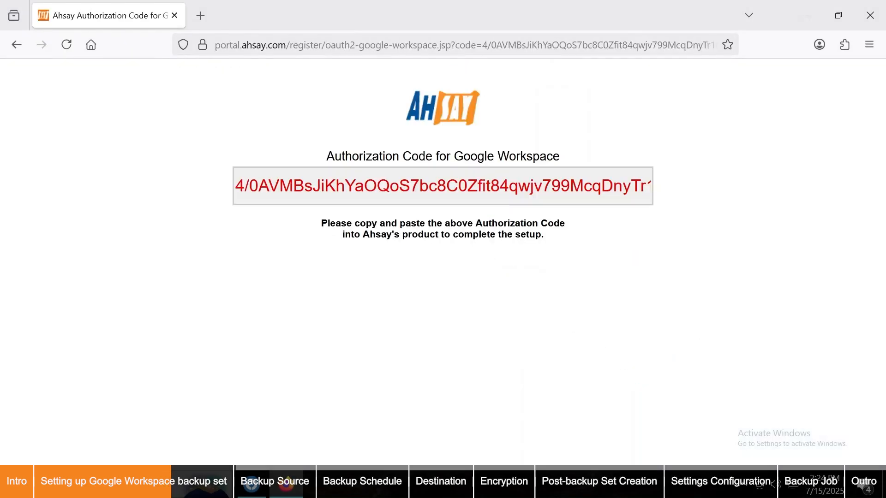
Copy the authorization code for Google Workspace, paste it into AhsayOBM's authorization prompt and confirm
click(443, 186)
right_click(438, 191)
click(475, 272)
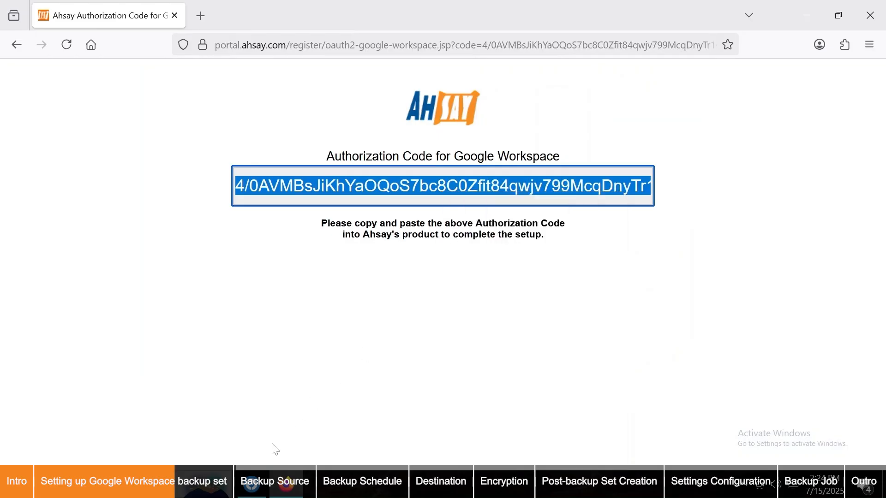
click(251, 489)
click(305, 261)
right_click(302, 262)
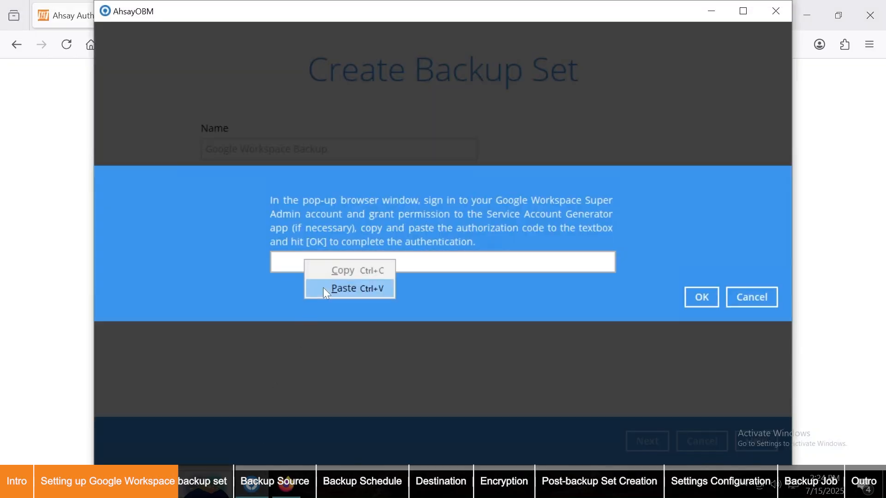
click(322, 288)
click(711, 295)
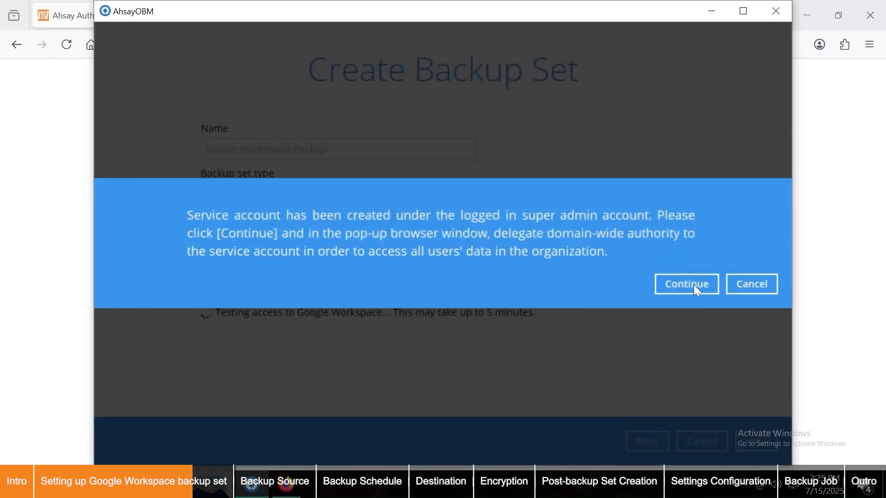
Open Google's Domain-wide Delegation page and check in AhsayOBM which client ID has to be matched among the API clients
click(693, 284)
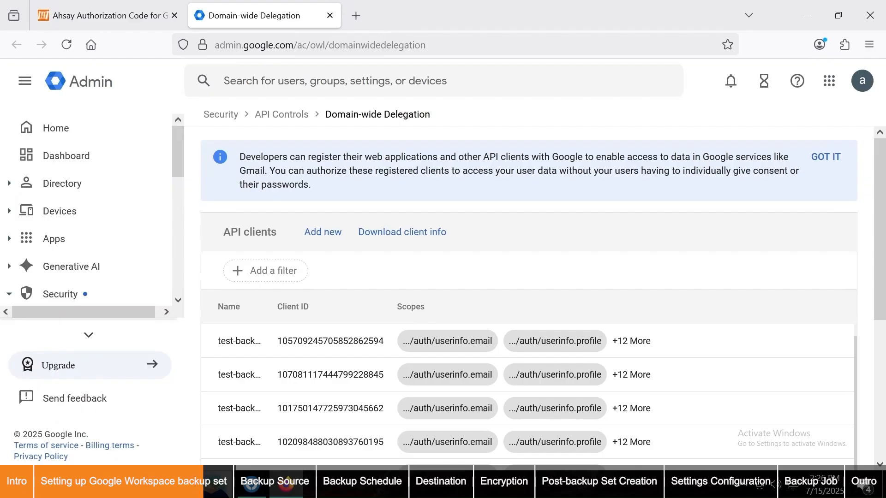
click(251, 485)
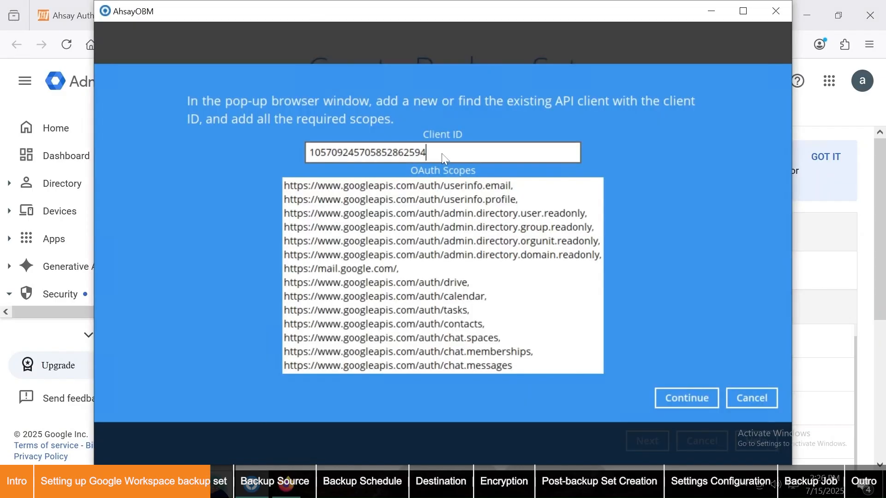
drag(441, 153, 297, 154)
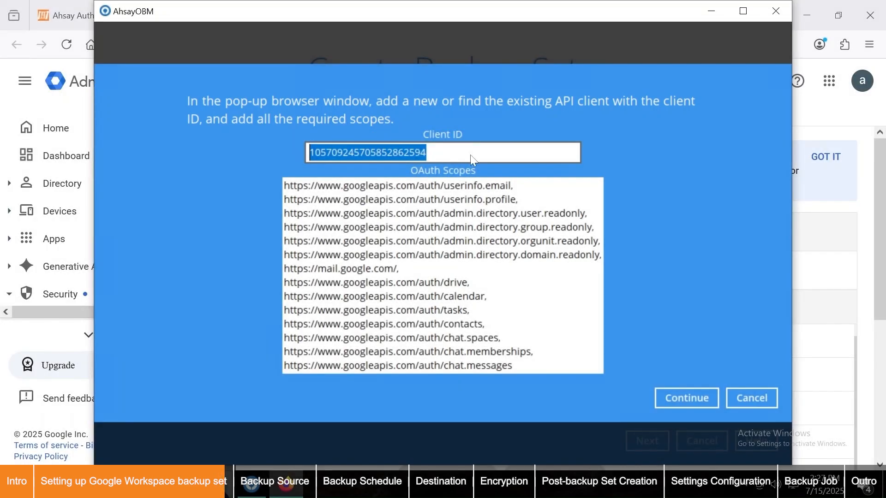
click(836, 213)
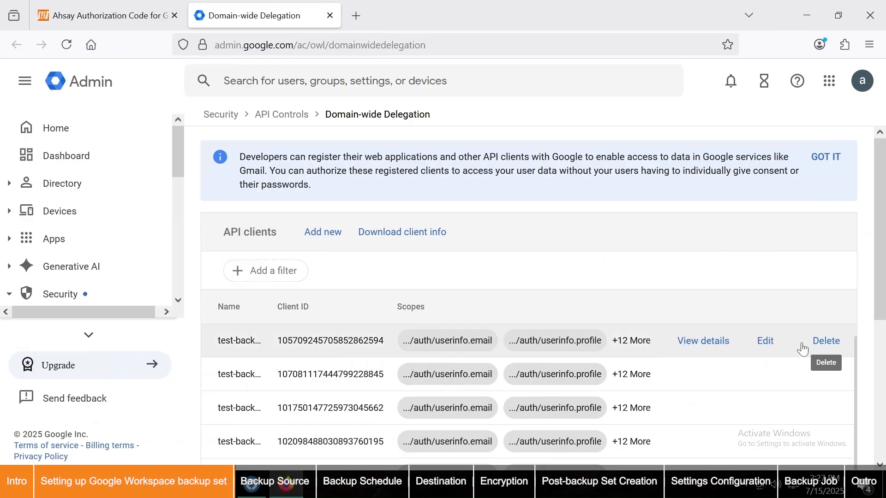
Review the OAuth scopes of the API client with the matching ID, and continue the access test in AhsayOBM
click(764, 341)
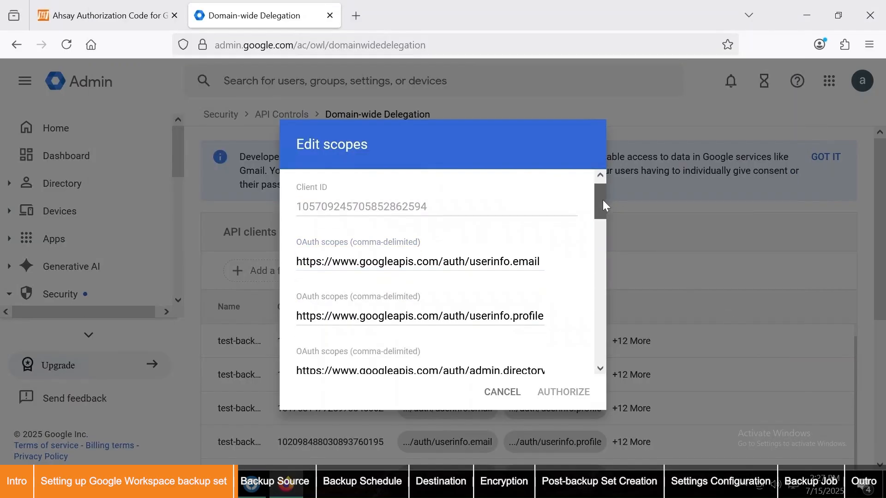
drag(602, 200, 593, 356)
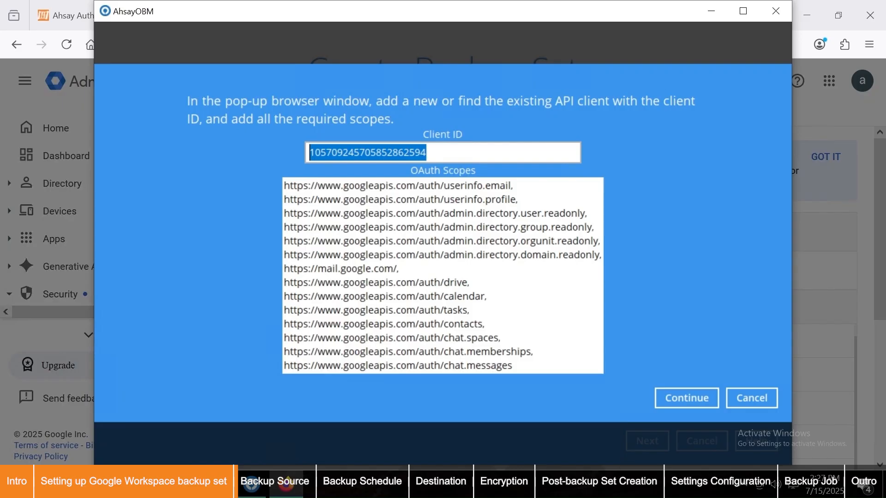
click(683, 398)
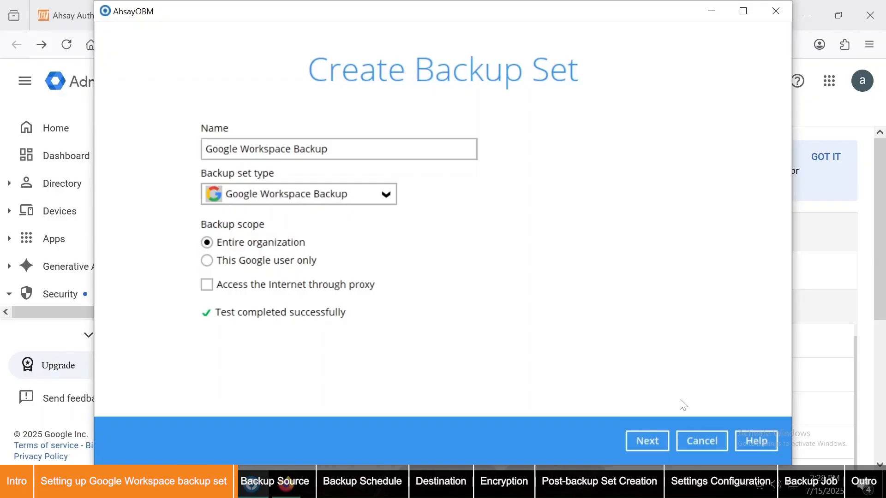
Proceed to the backup source and restrict the Google Workspace users to back up to user1 only
click(651, 442)
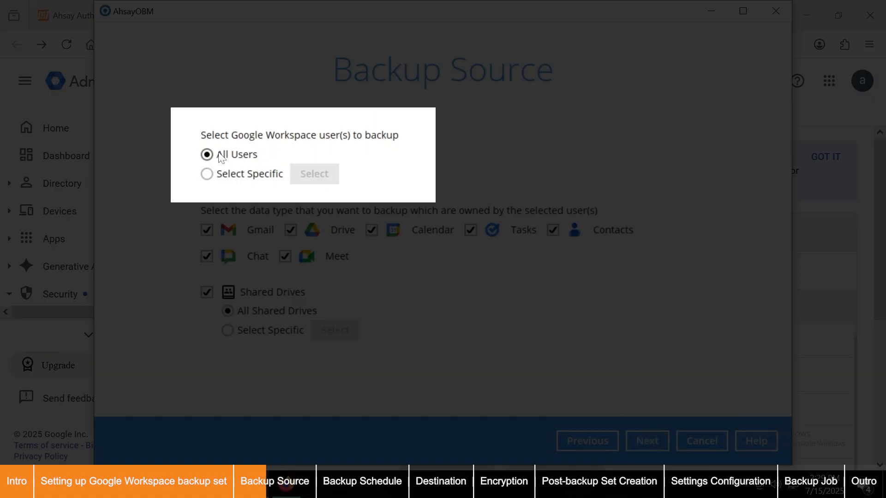
click(210, 175)
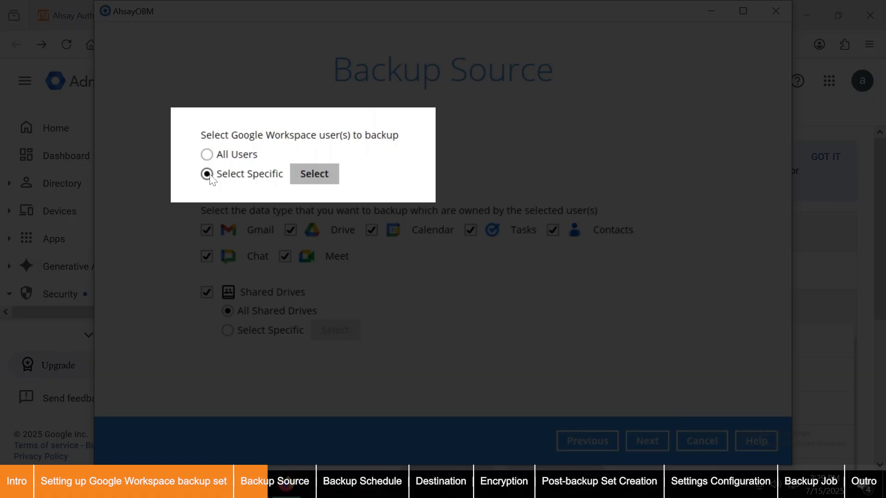
click(296, 174)
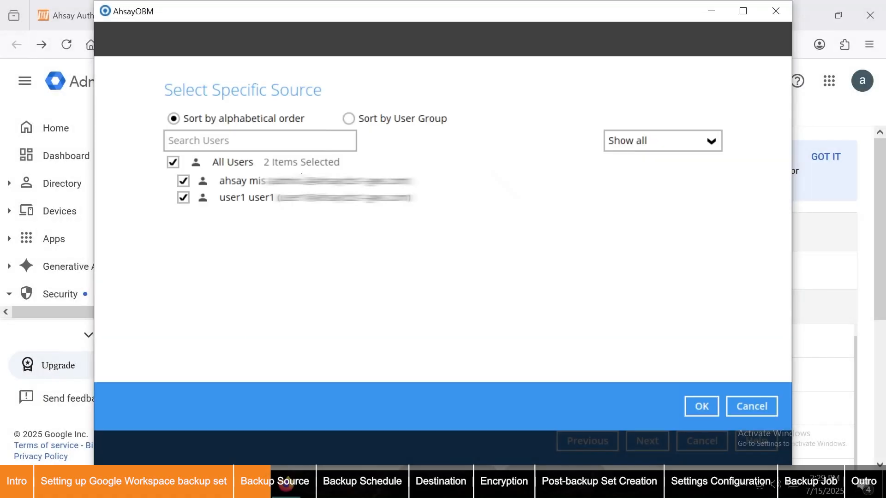
click(173, 162)
click(184, 197)
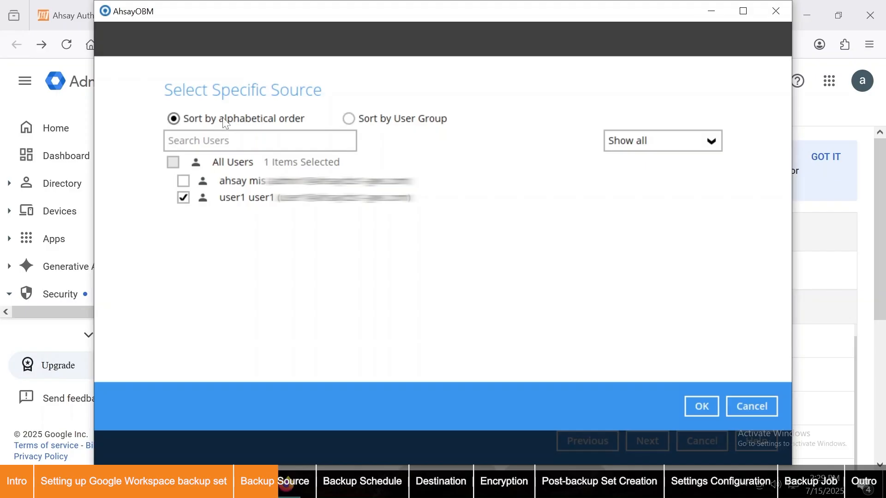
Sort the source list by User Group and search the users for "user"
click(349, 119)
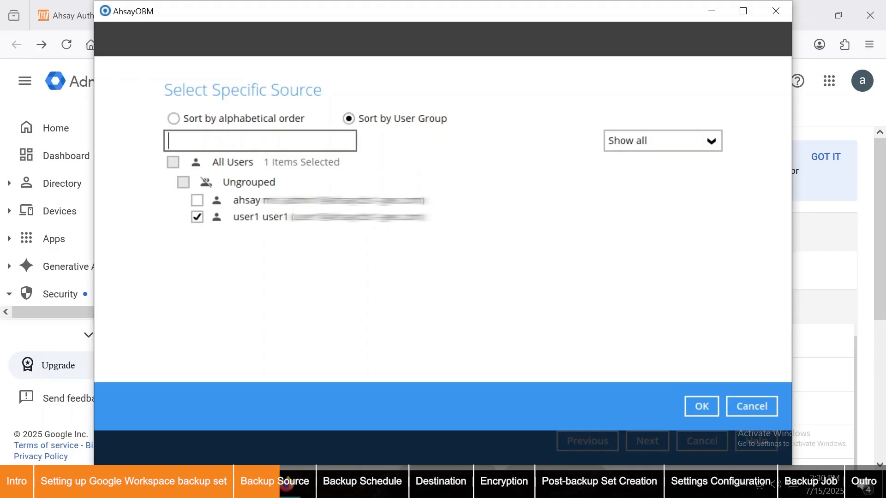
text(user)
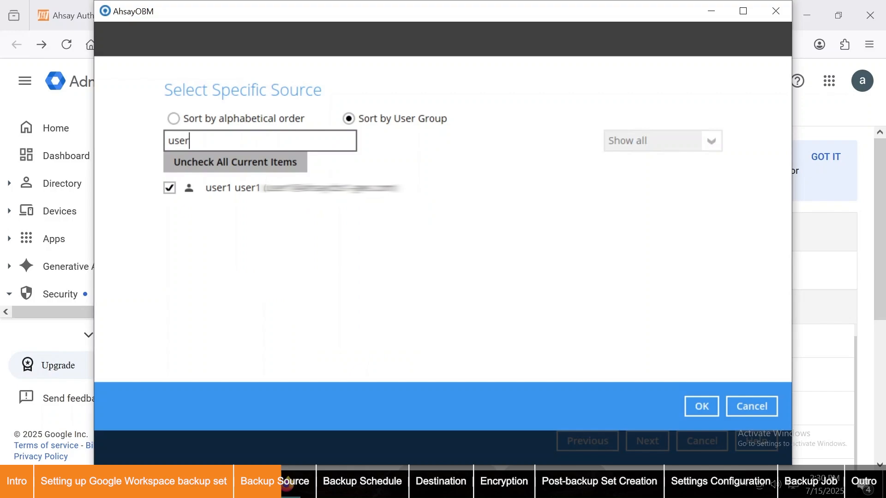
Clear the search text in the user list to show all users again
key(BackSpace)
key(BackSpace)
key(BackSpace)
key(BackSpace)
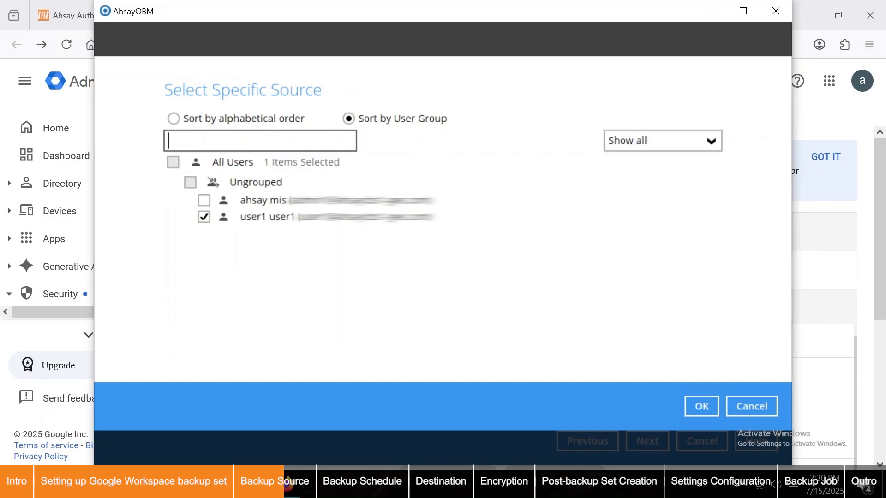
View the users filtered by Selected only and by No longer available, restore Show all, and accept the user selection
click(712, 142)
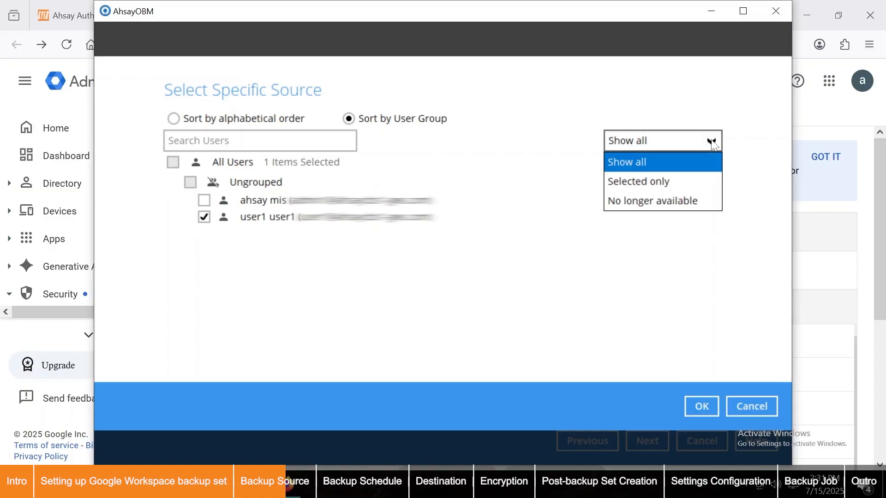
click(681, 183)
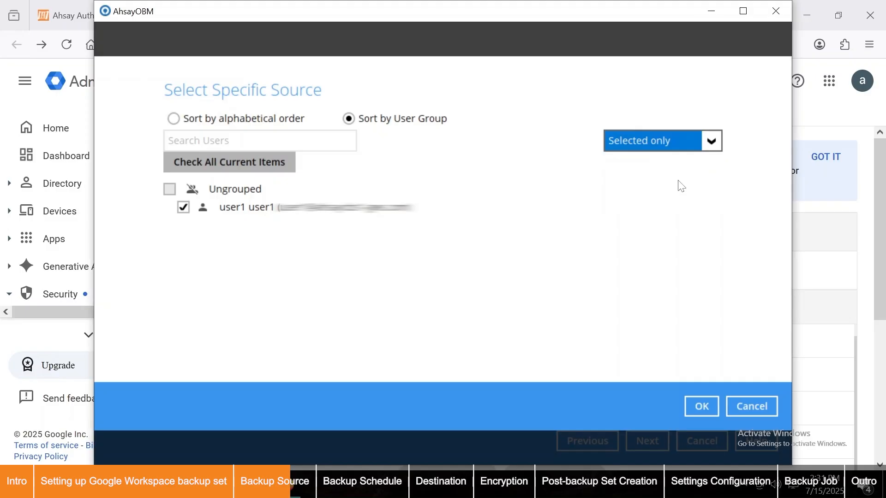
click(677, 146)
click(660, 202)
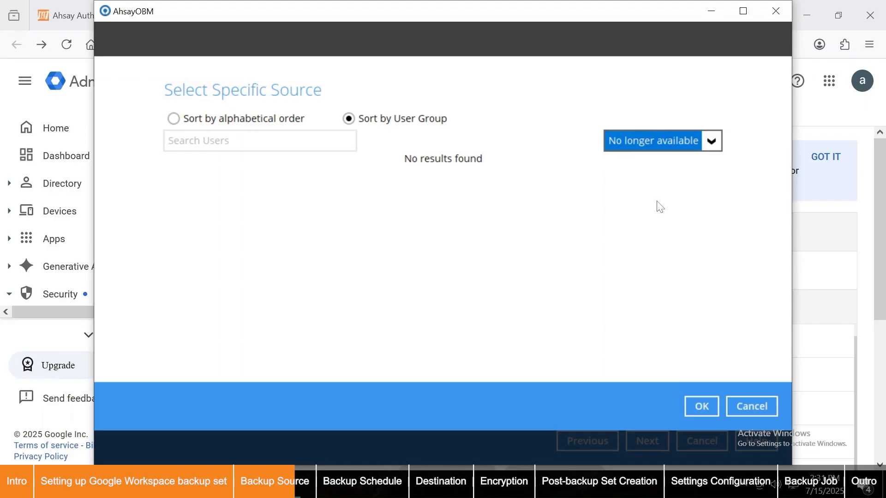
click(668, 146)
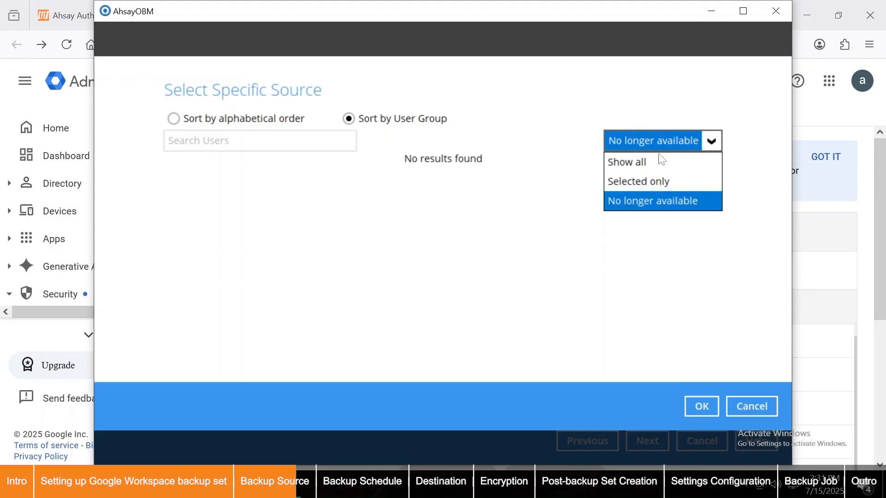
click(653, 165)
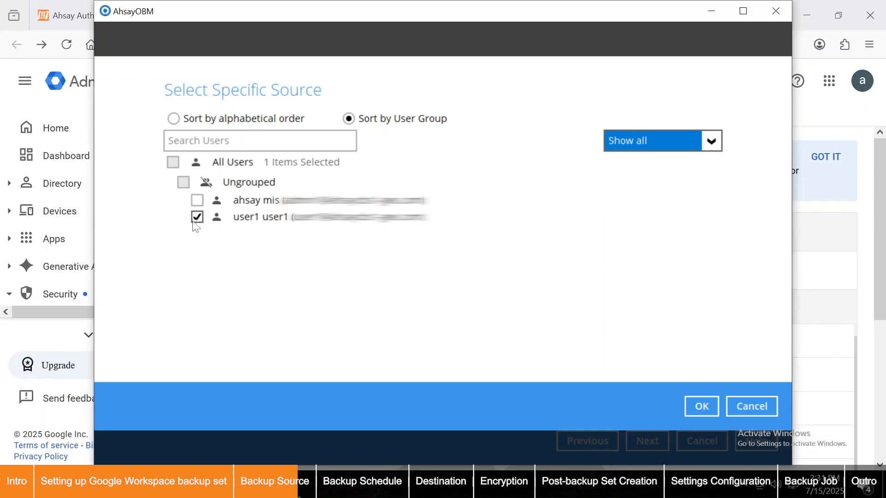
click(699, 405)
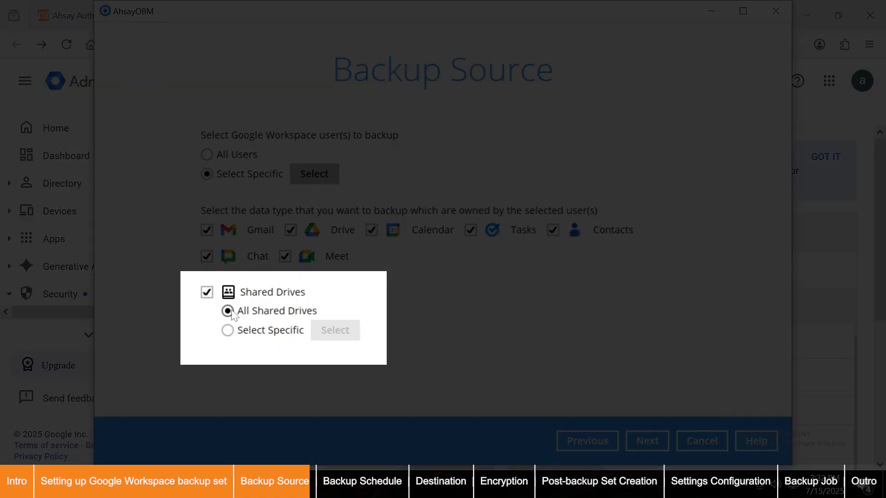
Restrict the Shared Drives to back up to the specific drive named "shared"
click(228, 330)
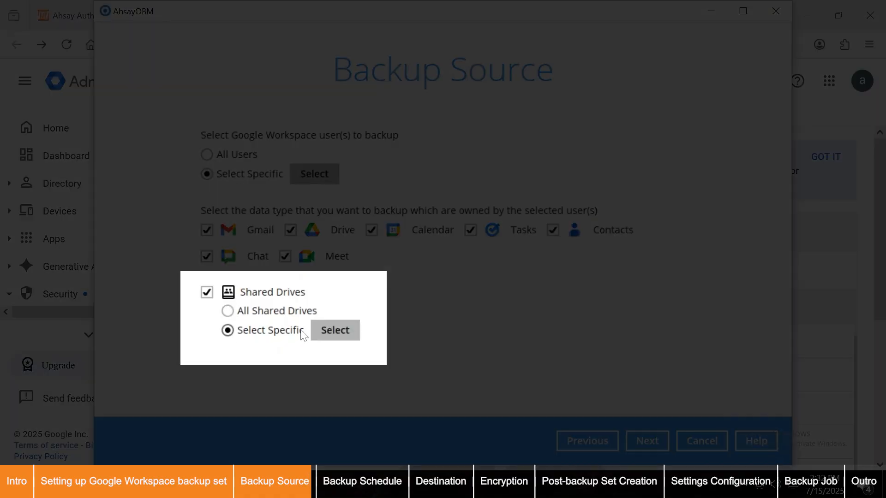
click(330, 331)
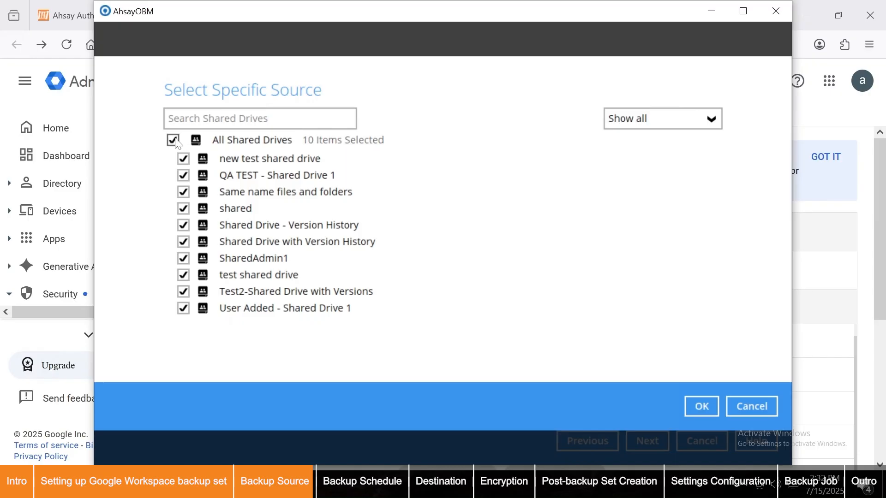
click(174, 141)
click(184, 210)
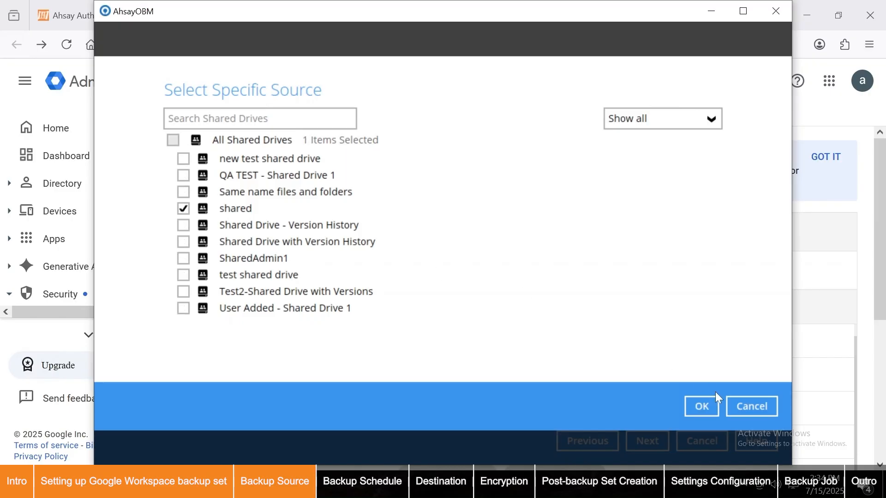
click(694, 406)
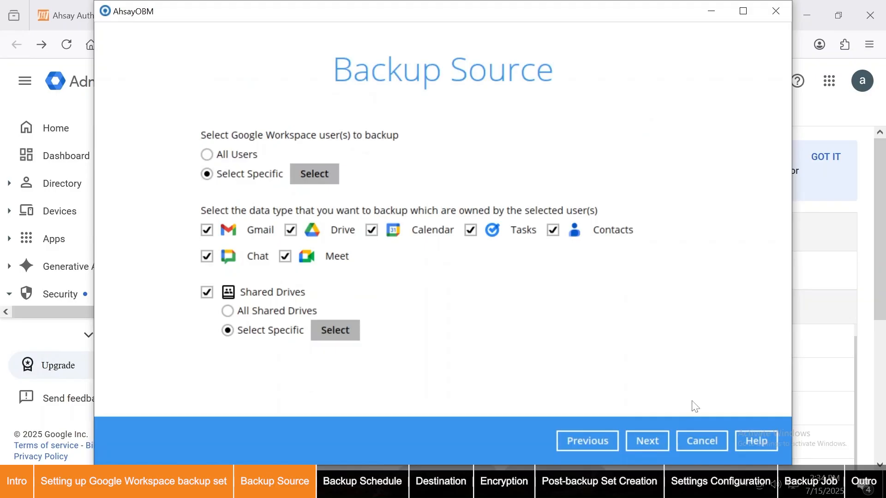
Proceed to the schedule settings, turn on scheduled backup, and start a new Daily schedule named "Daily backup at 18:00"
click(646, 439)
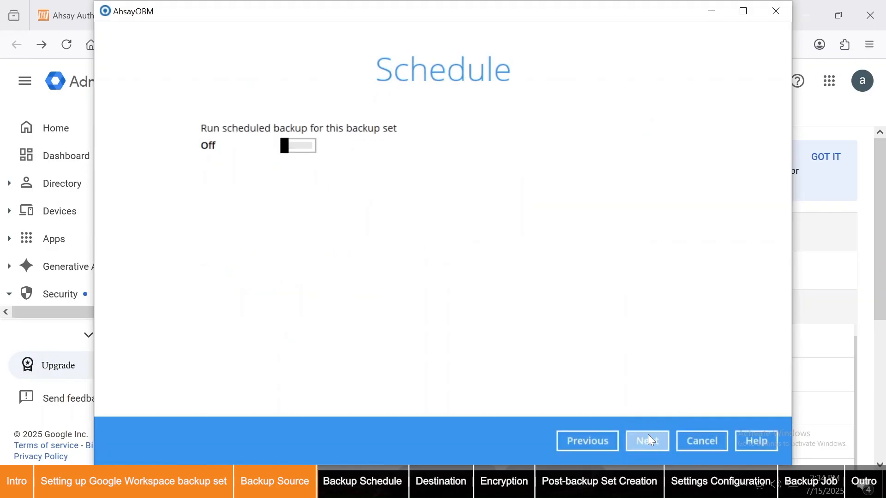
click(294, 145)
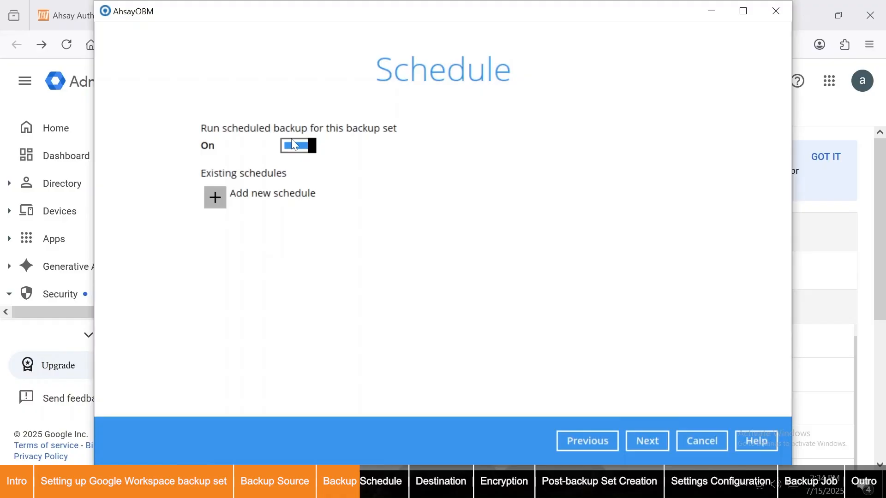
click(215, 198)
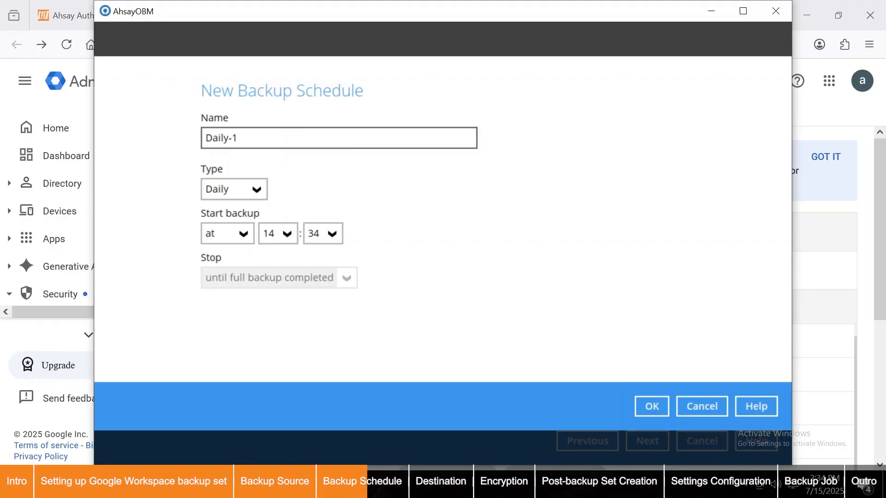
drag(239, 138, 203, 140)
text(Daily backup at 1)
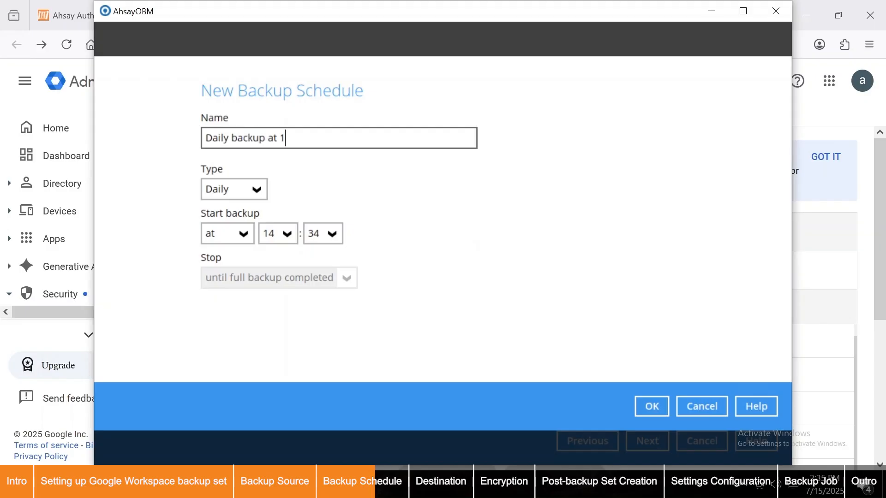
text(8:00)
click(237, 193)
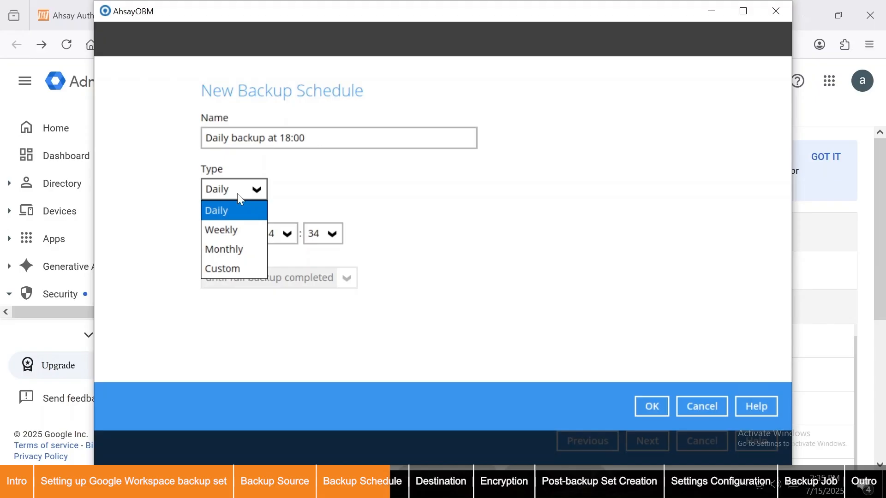
click(336, 197)
Set the new schedule's start time to 18:00 and save the schedule
click(278, 233)
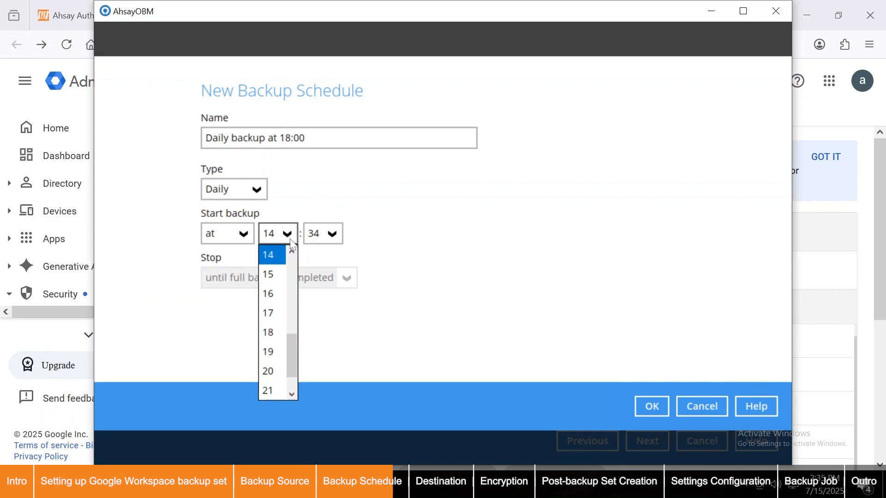
click(275, 340)
click(333, 235)
scroll(323, 263, up, 10)
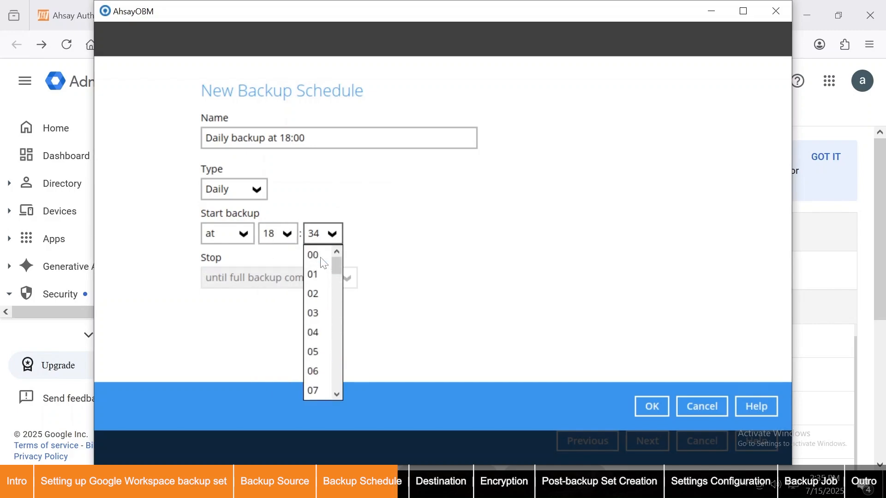
click(321, 258)
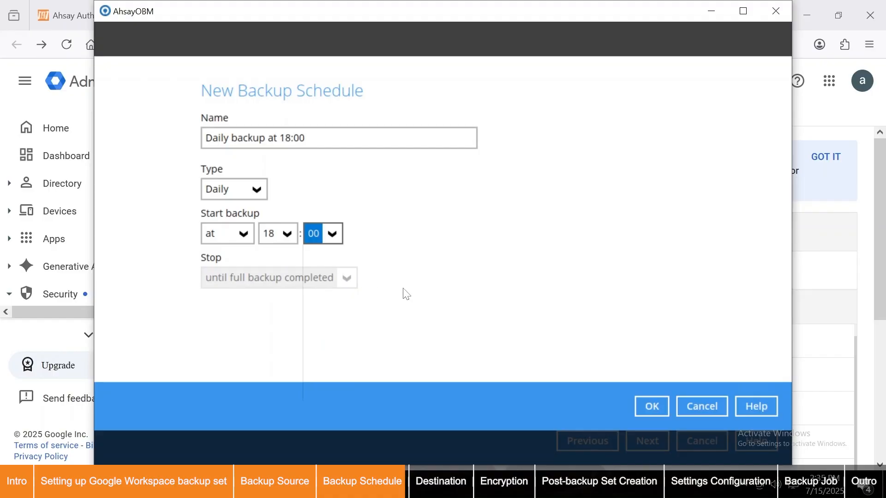
click(648, 406)
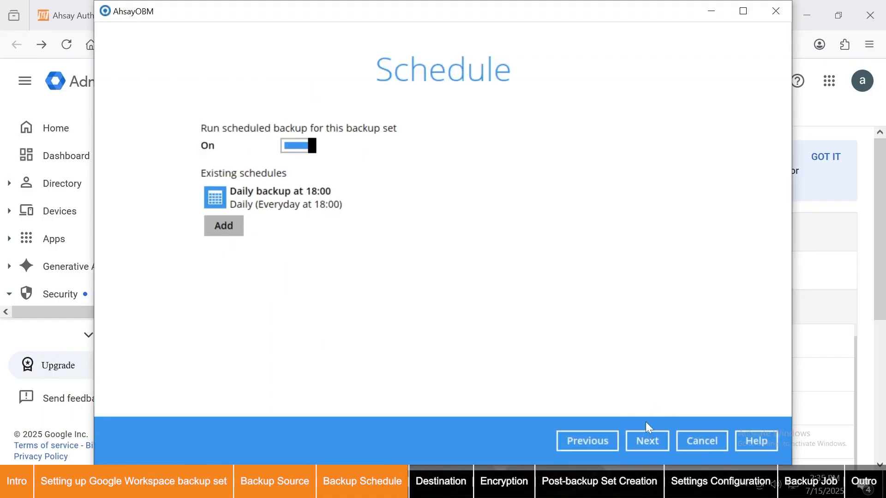
Proceed to the destination settings and set the backup mode to Concurrent, keeping the maximum concurrent backup destinations at Unlimited
click(649, 440)
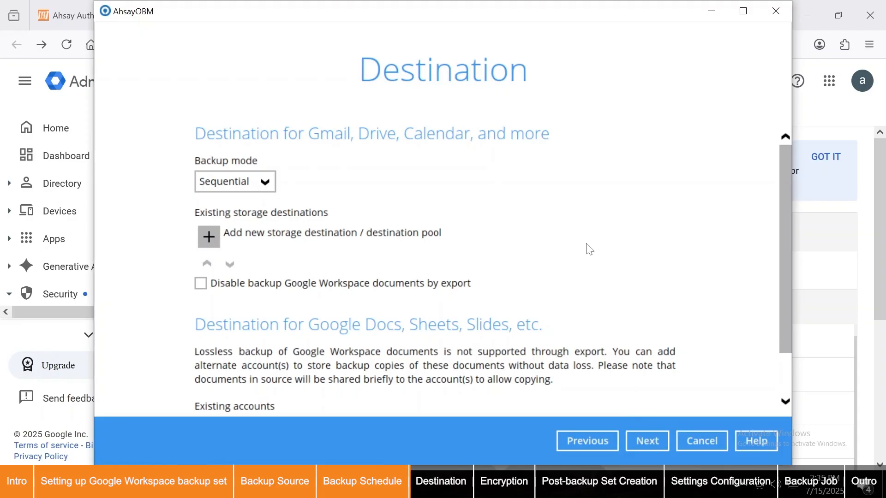
scroll(590, 249, down, 2)
click(272, 187)
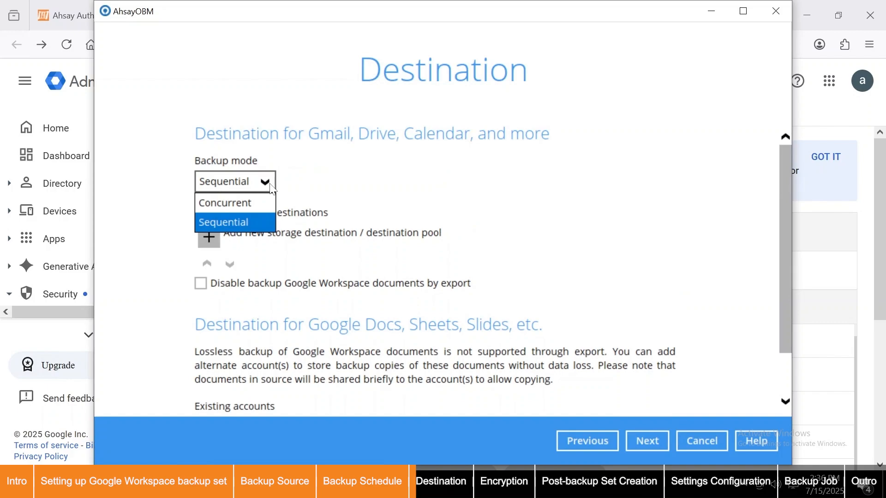
click(246, 201)
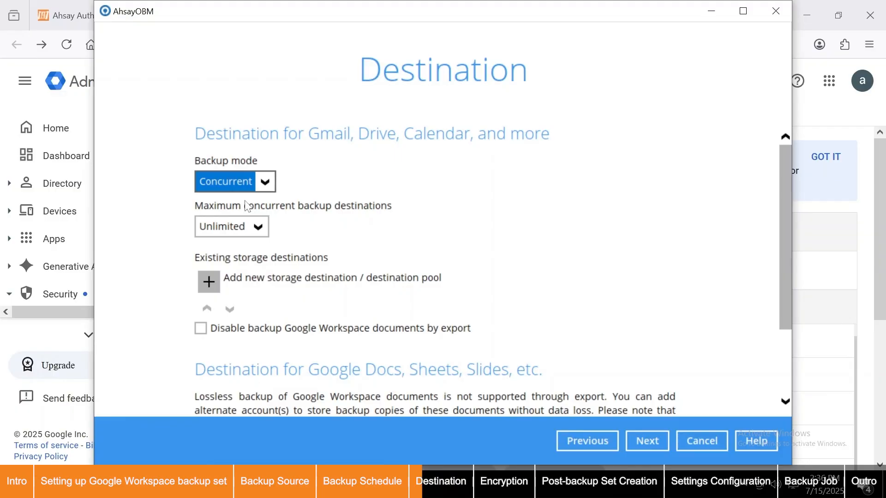
click(257, 227)
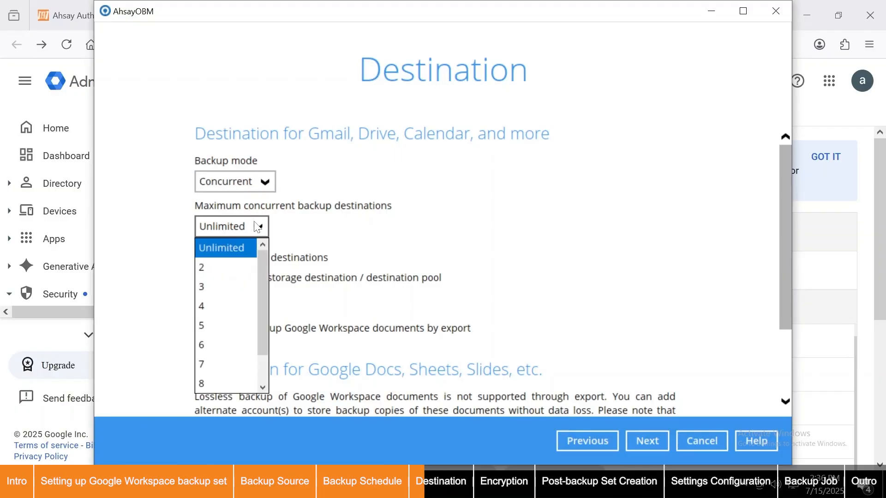
click(323, 222)
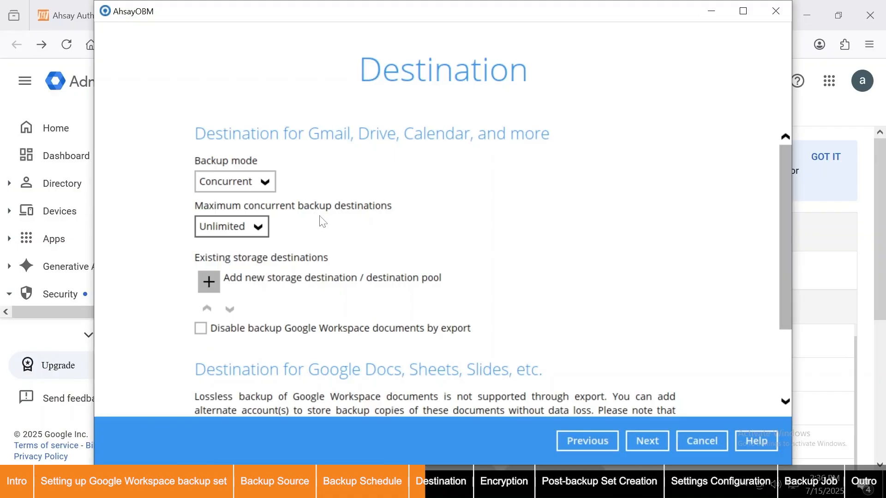
Add AhsayCBS as a storage destination, and start a second one with storage type Local / Mapped Drive / Network Drive / Removable Drive
click(209, 280)
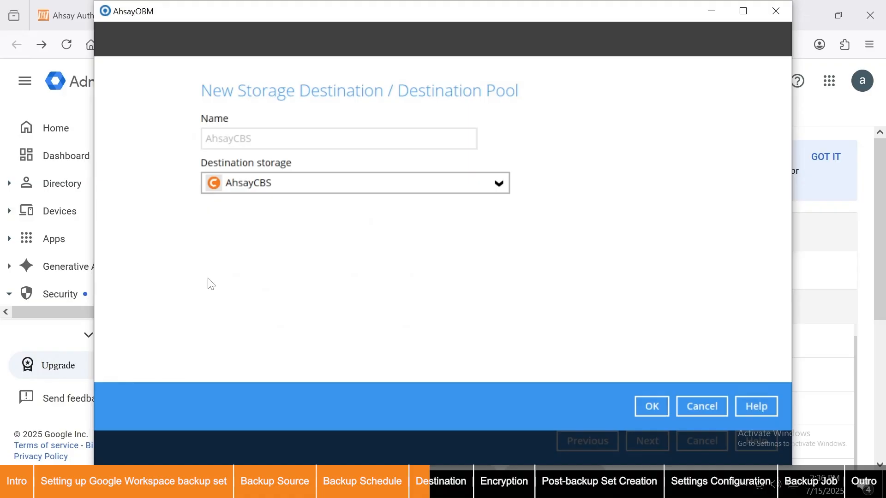
click(649, 405)
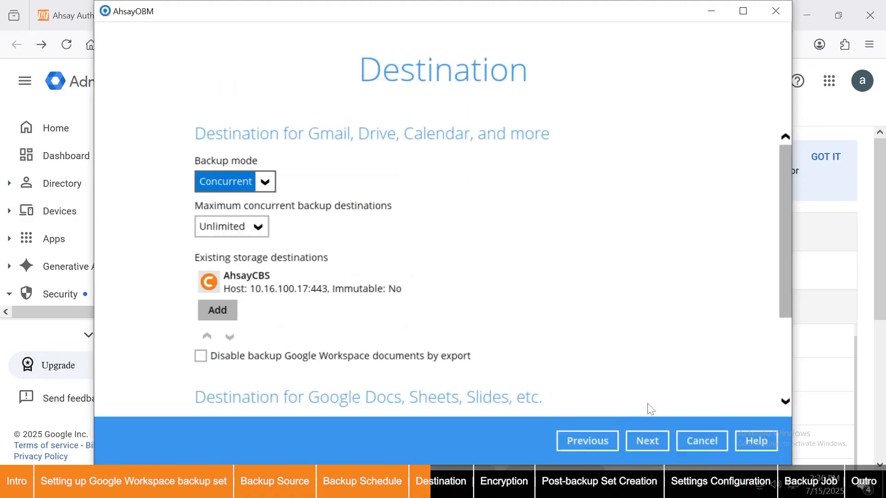
click(213, 311)
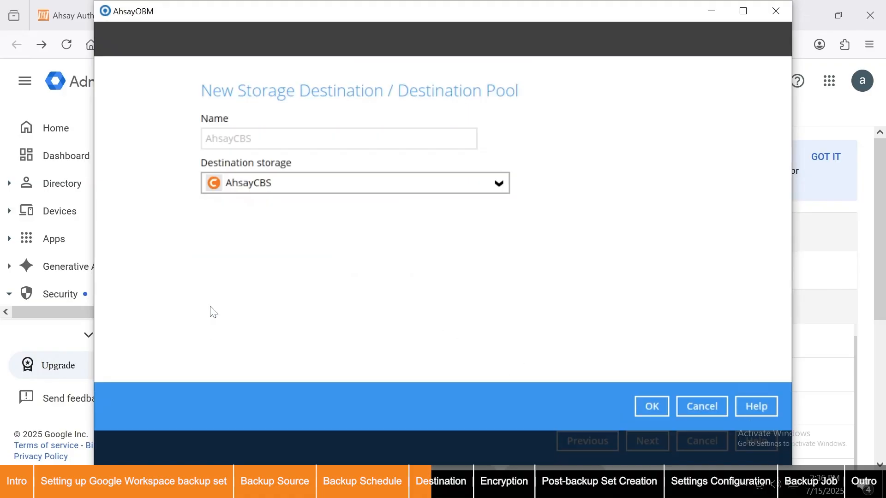
click(292, 189)
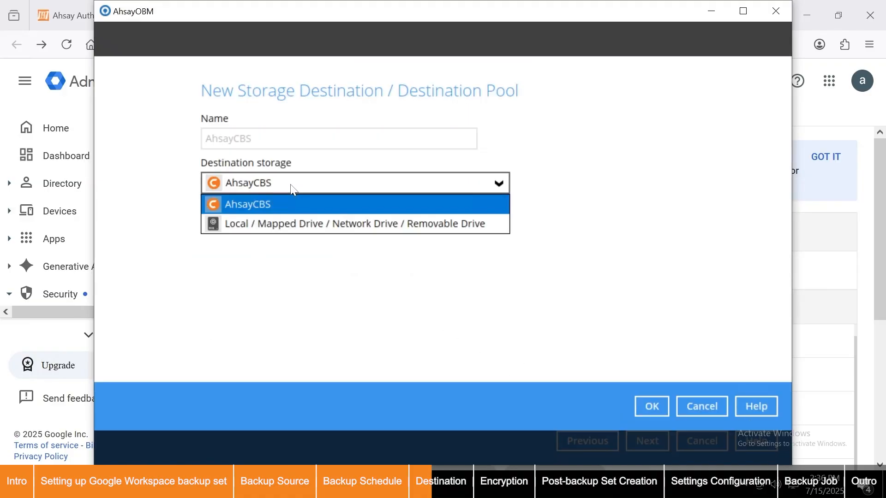
click(289, 223)
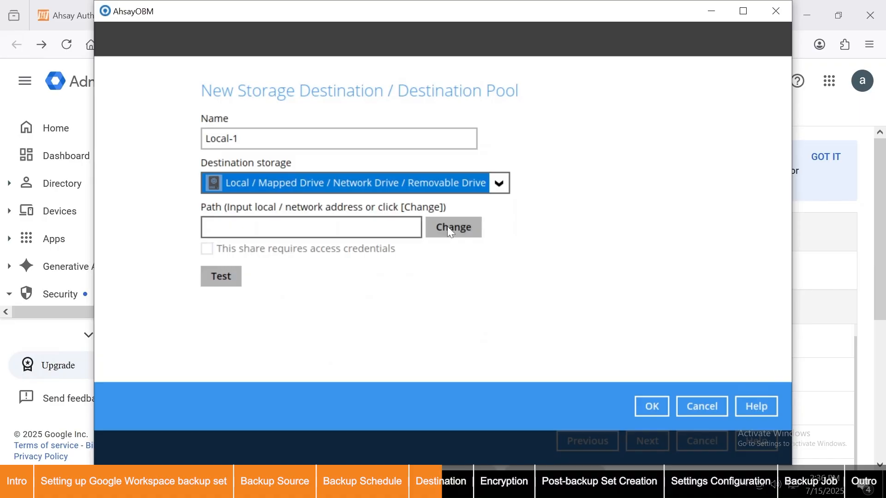
Set the local destination's path to D:\local backup and add it to the storage destinations
click(469, 232)
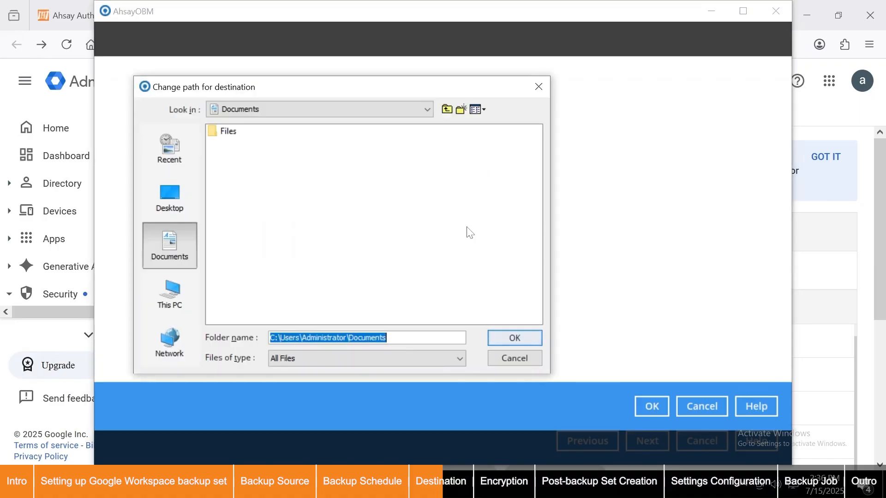
click(185, 291)
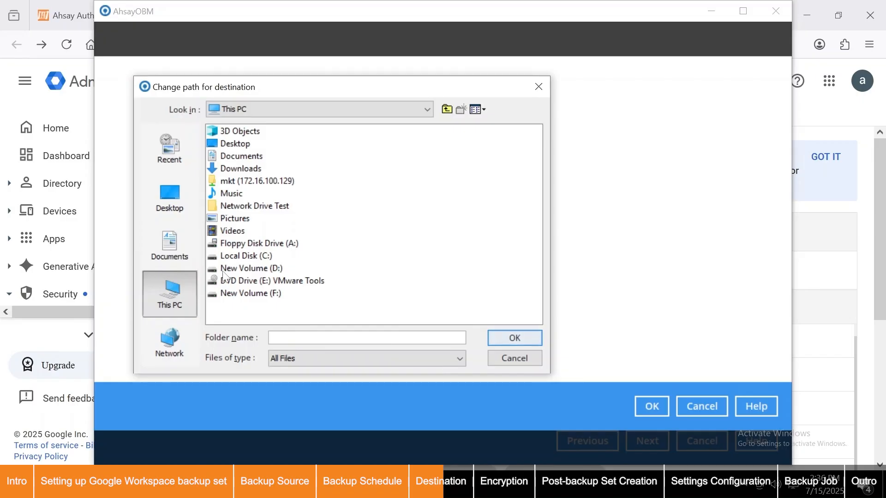
double_click(237, 268)
click(255, 144)
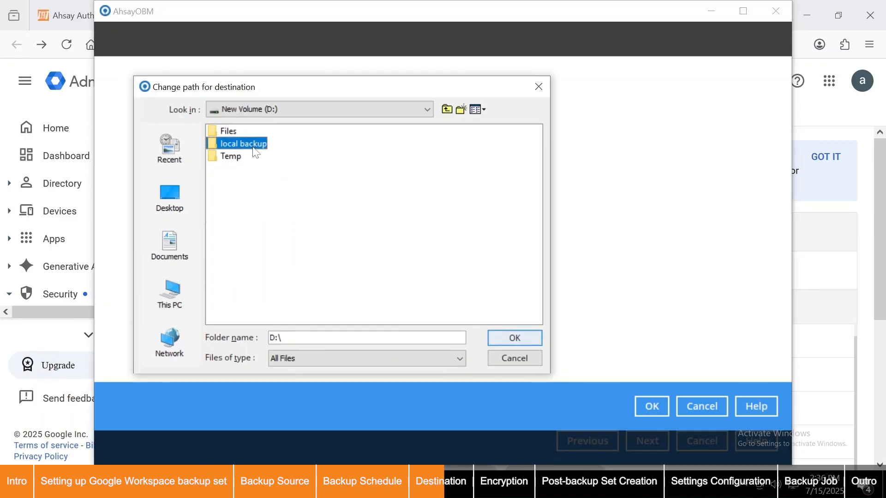
click(495, 339)
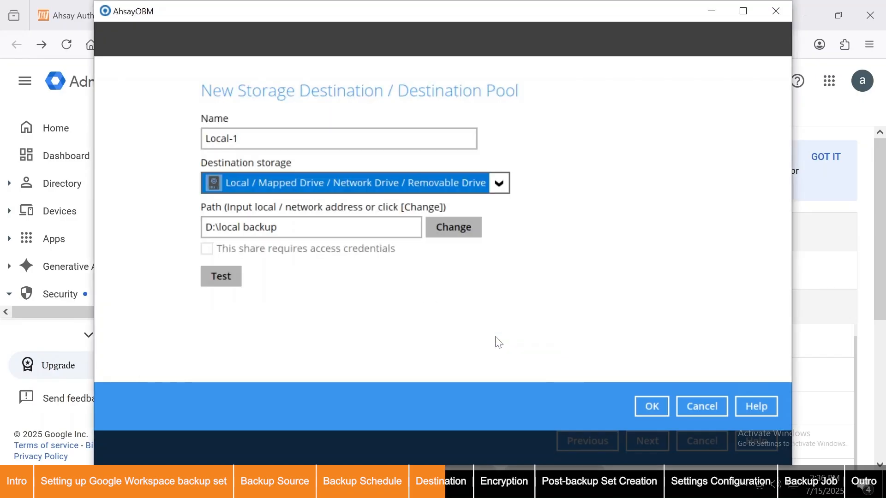
click(643, 407)
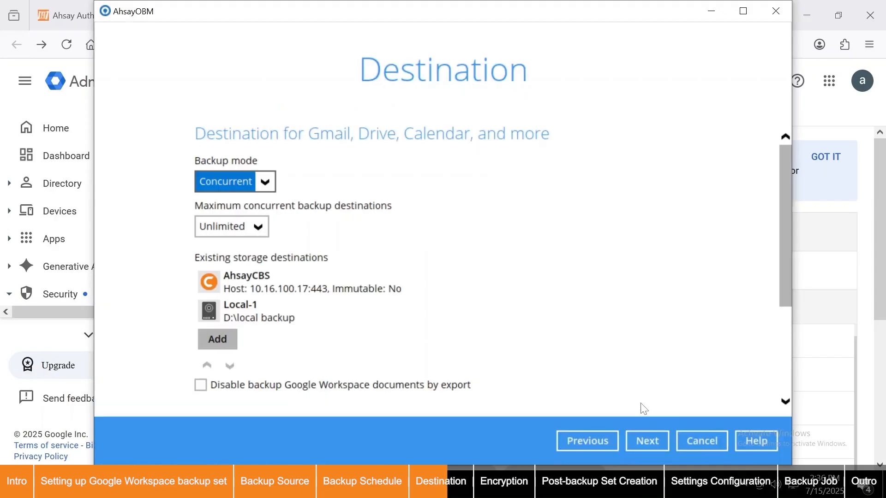
Start a new Google Drive account as the document copy destination for Google Docs, Sheets and Slides, and test its connection
scroll(644, 409, down, 3)
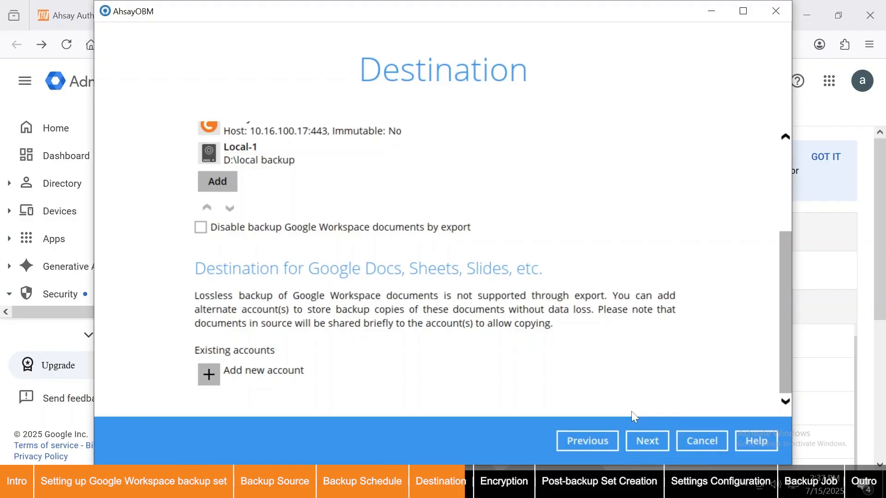
click(204, 372)
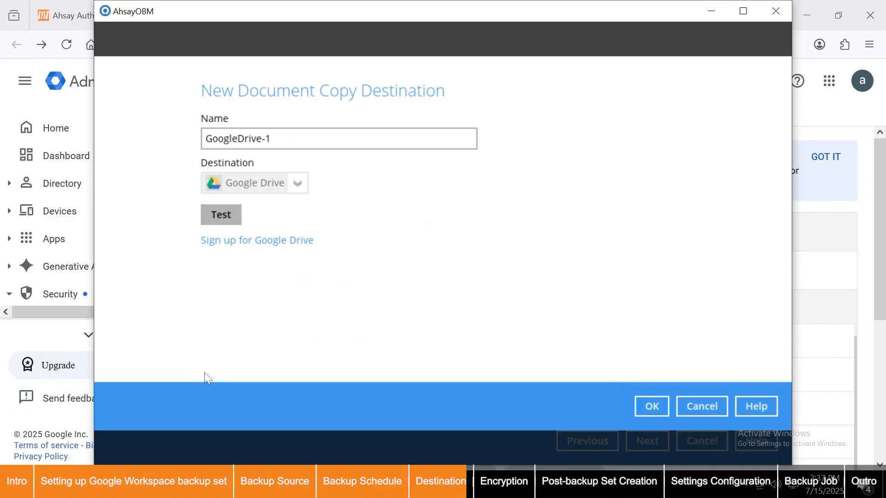
click(231, 214)
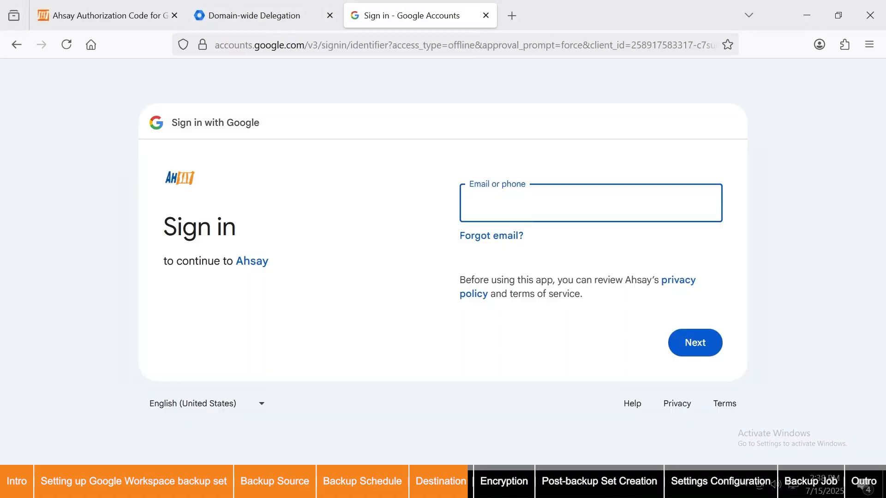
Sign in to Google with the account's email and password, and grant Ahsay access to the account
key(ctrl+v)
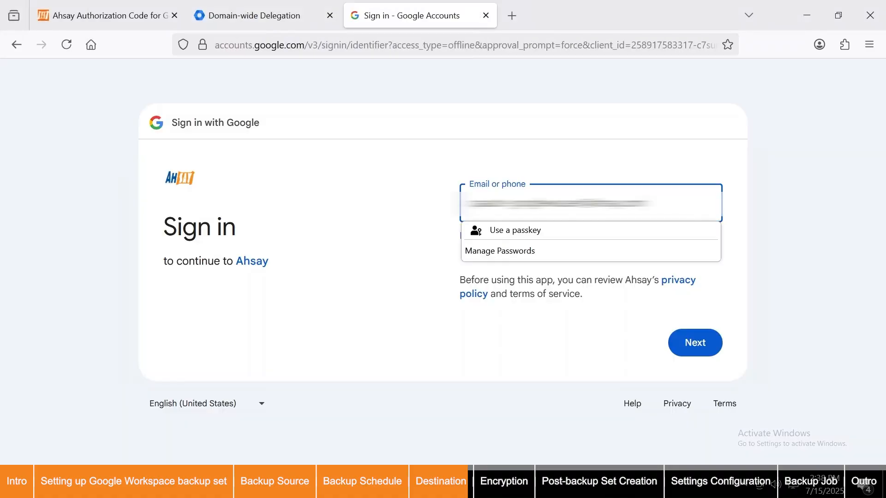
key(Return)
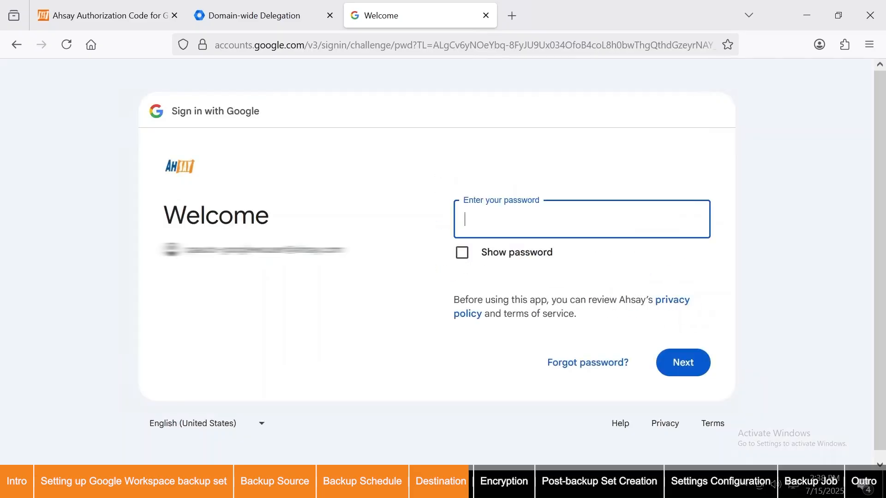
key(ctrl+v)
scroll(537, 208, down, 3)
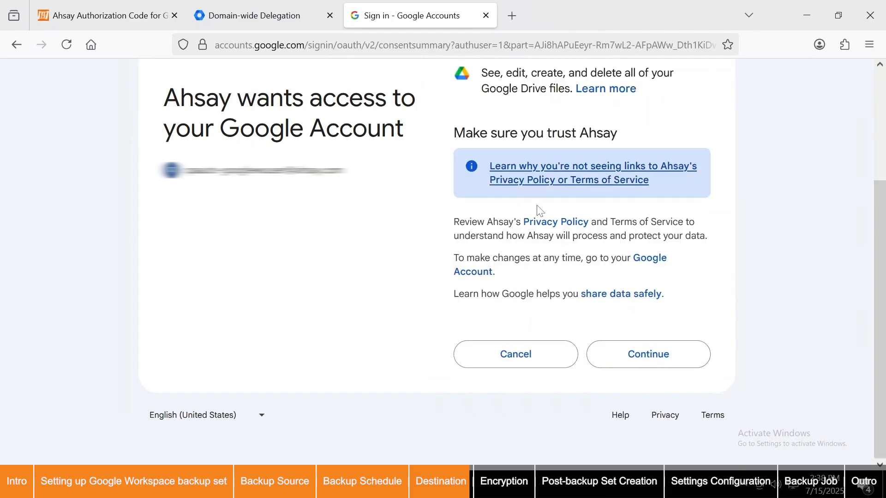
click(617, 354)
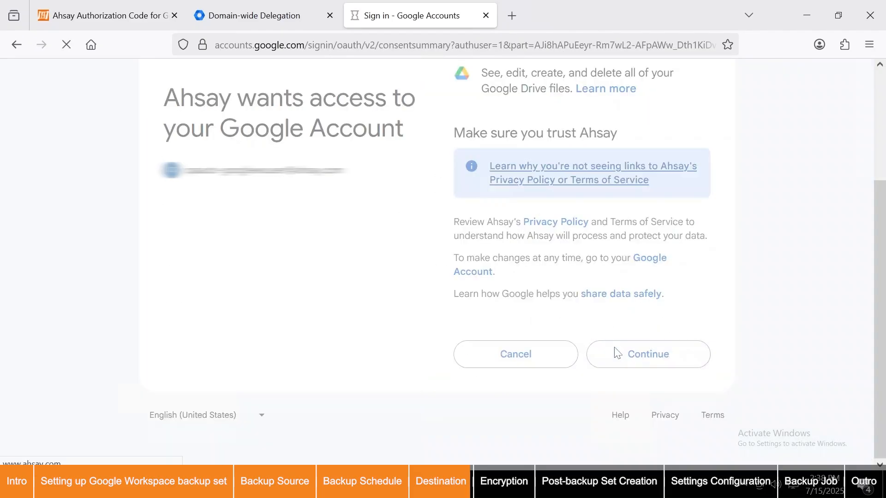
Copy the Google Drive authorization code into AhsayOBM's authorization prompt and add the document copy destination
right_click(489, 189)
click(518, 272)
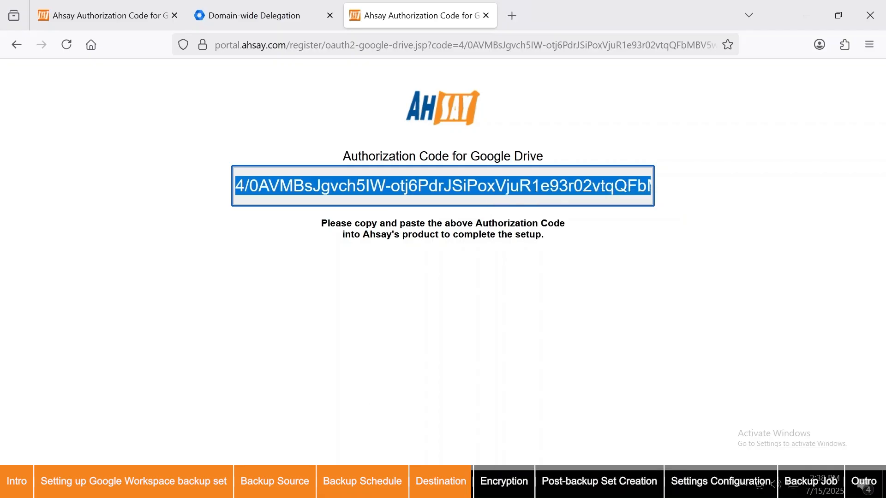
key(alt+Tab)
right_click(367, 255)
click(398, 282)
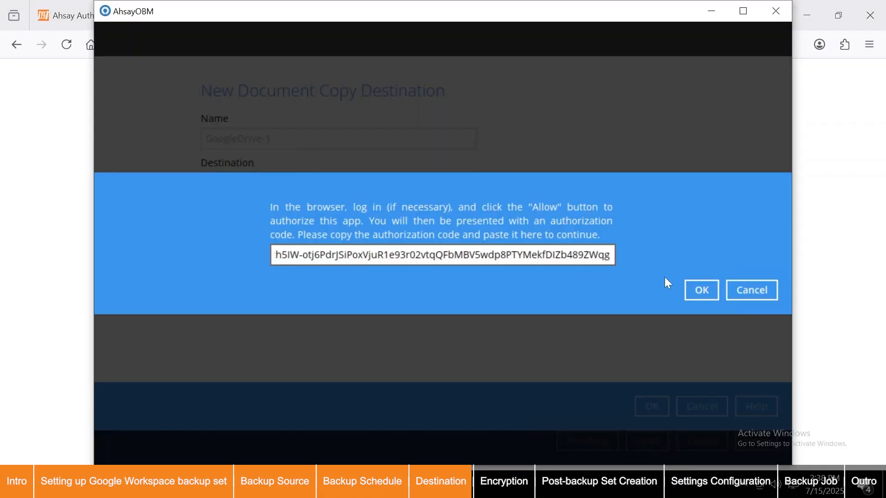
click(695, 285)
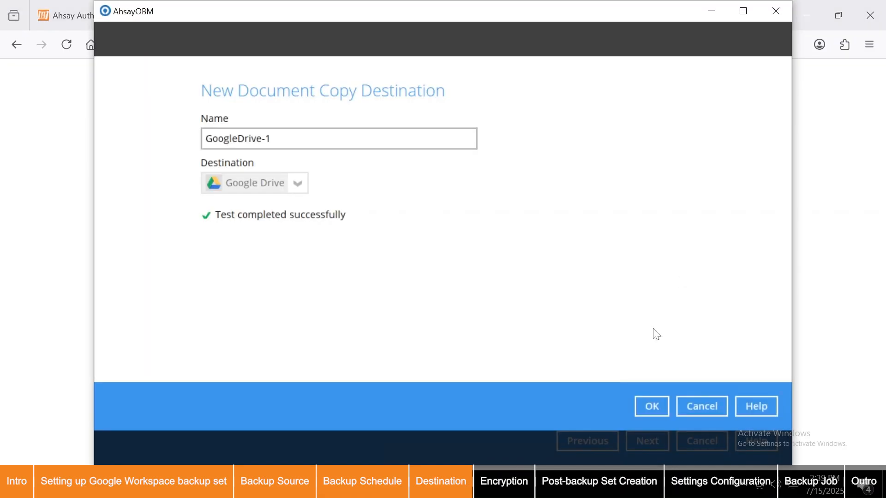
click(658, 405)
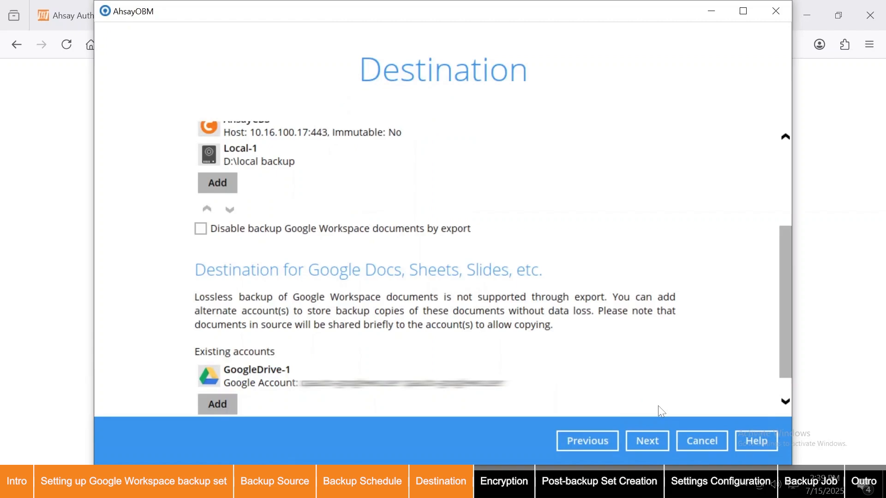
Proceed to the encryption settings, keep backup data encryption on with the Default encryption type, and continue
click(647, 435)
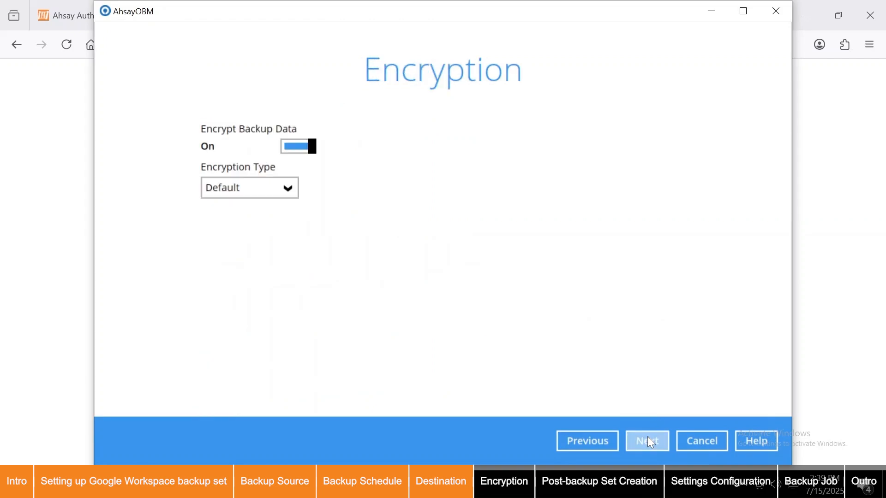
click(285, 188)
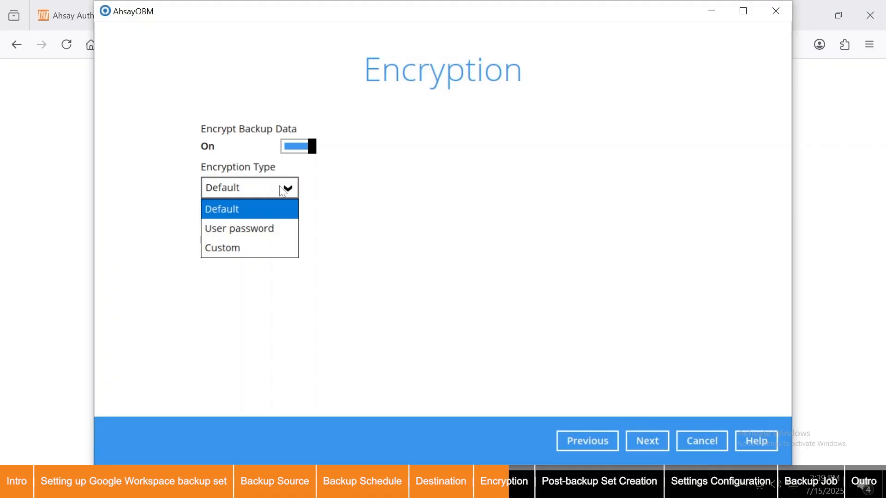
click(617, 337)
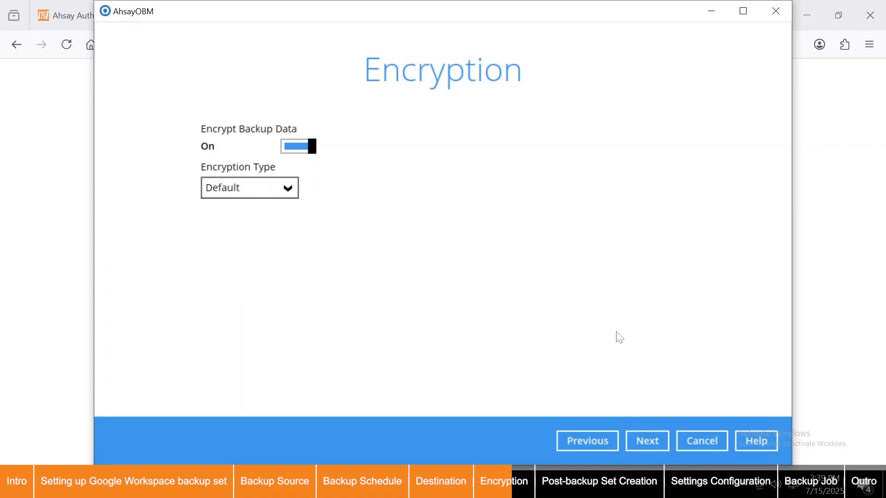
click(648, 438)
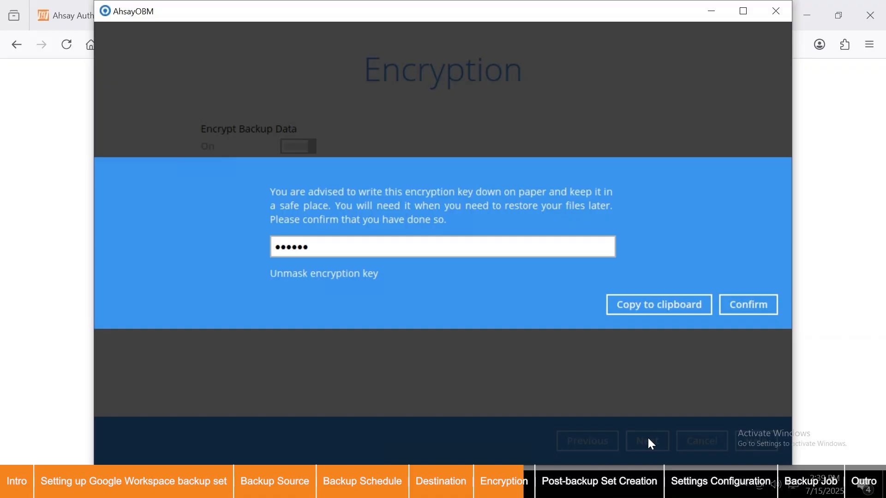
Unmask and re-mask the encryption key, confirm it, and close the finished backup set creation
click(364, 272)
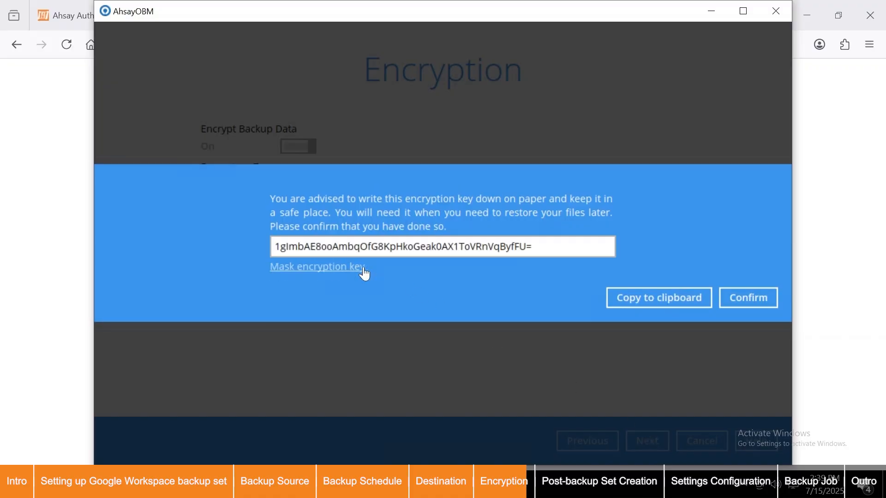
click(365, 273)
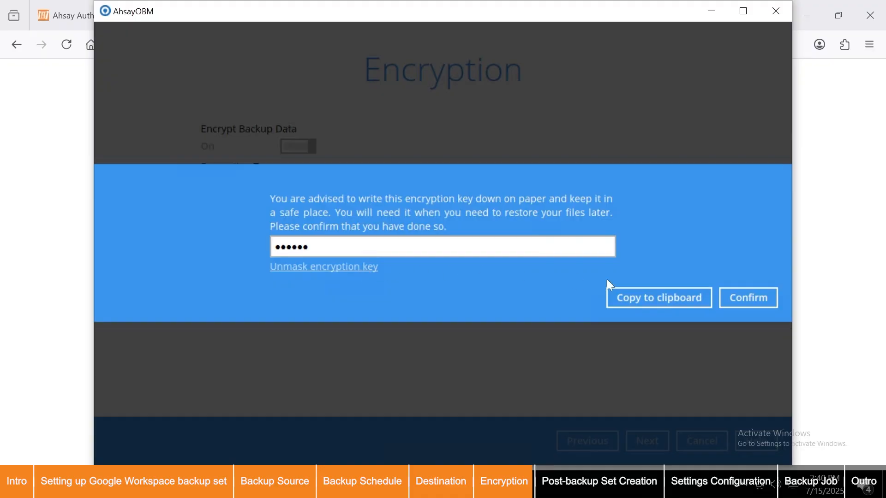
click(757, 297)
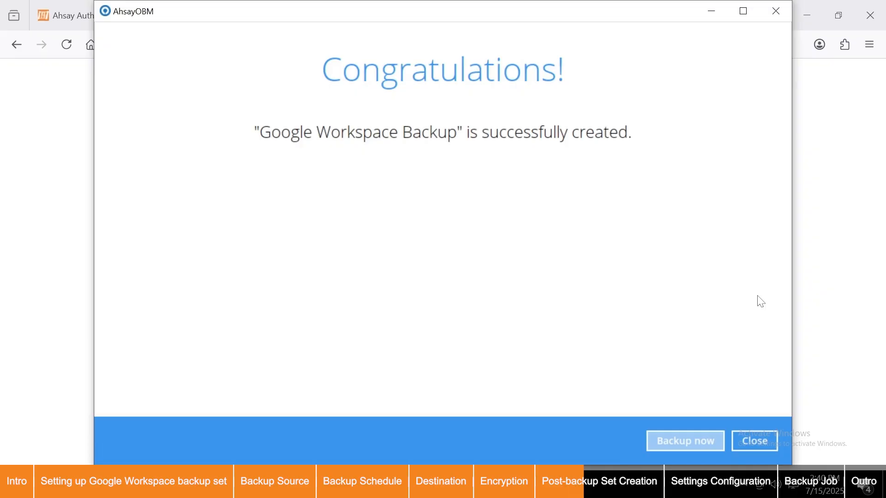
click(755, 441)
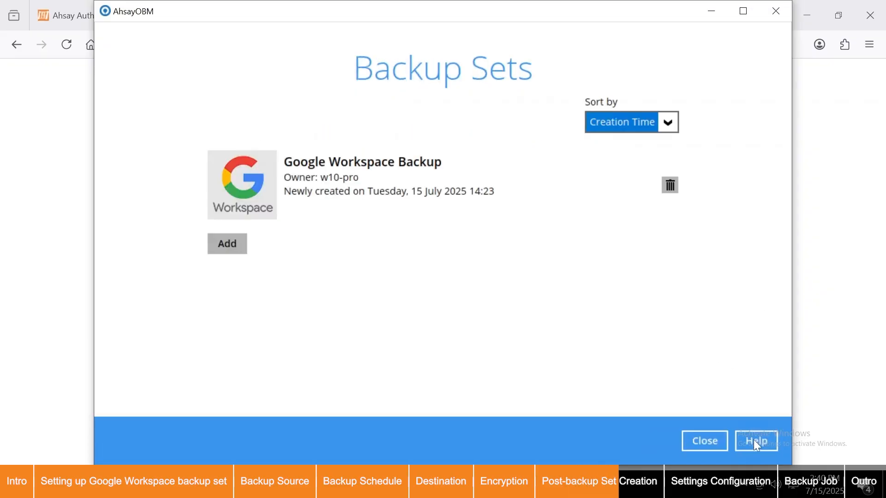
Open the Google Workspace Backup set's settings, turn on Windows User Authentication, and enter the Windows account password
click(418, 199)
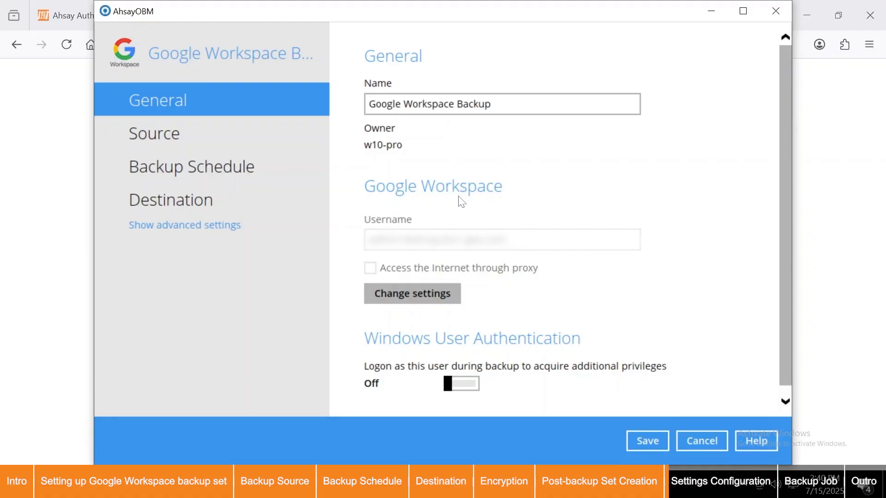
scroll(461, 202, down, 1)
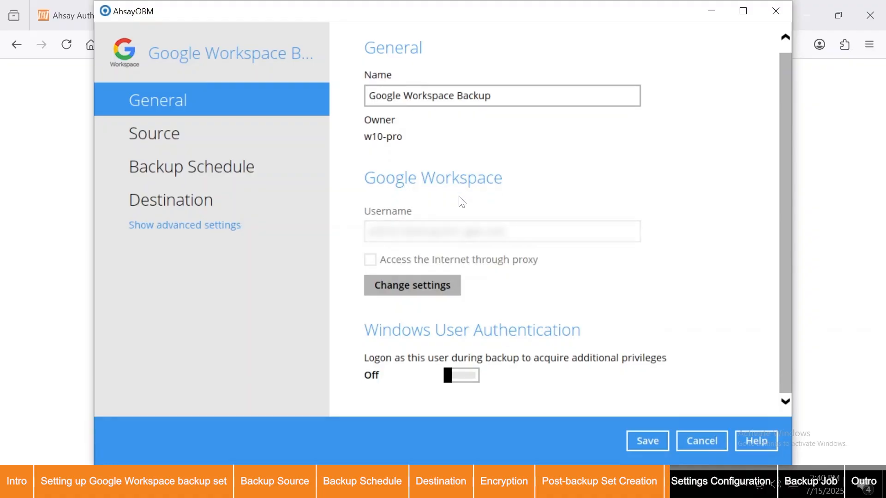
click(468, 376)
scroll(470, 381, down, 5)
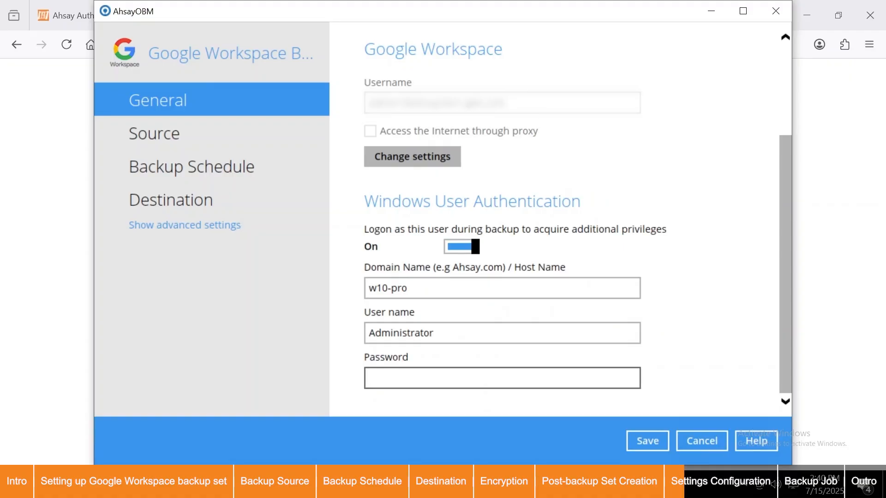
text(••••••••)
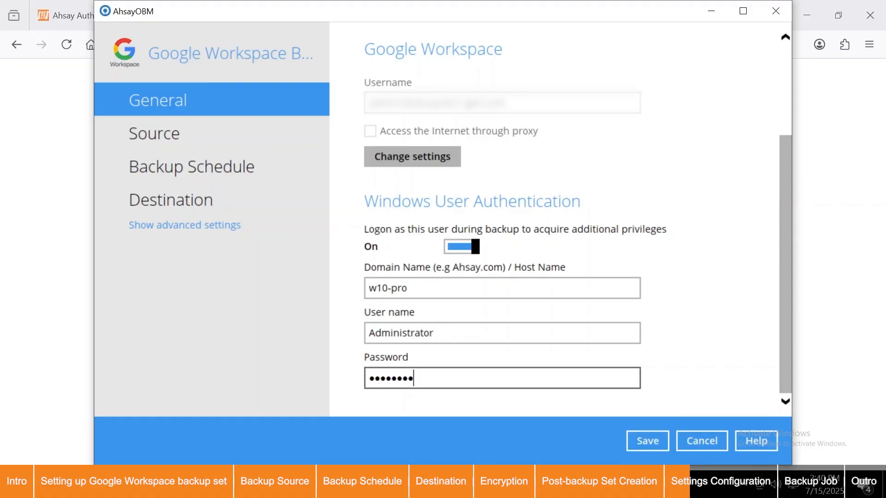
Show the advanced settings, check Deduplication, and set the Retention Policy to keep deleted files for 730 days
click(205, 226)
click(204, 229)
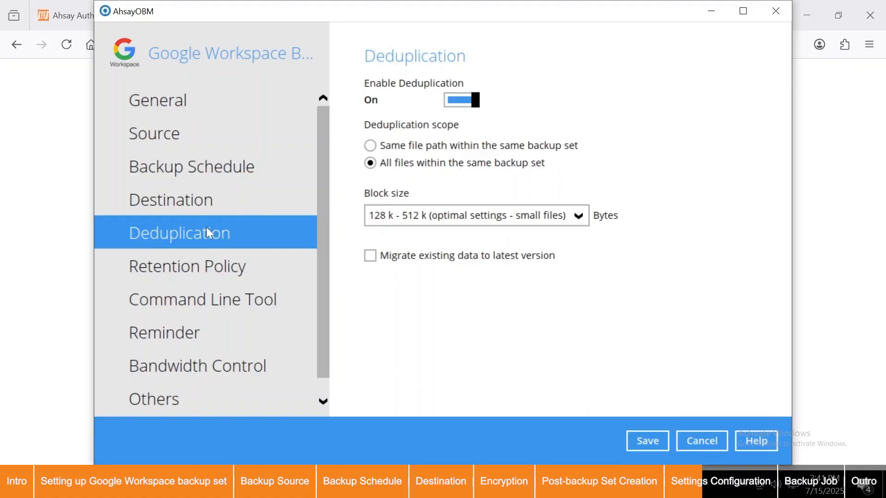
click(230, 273)
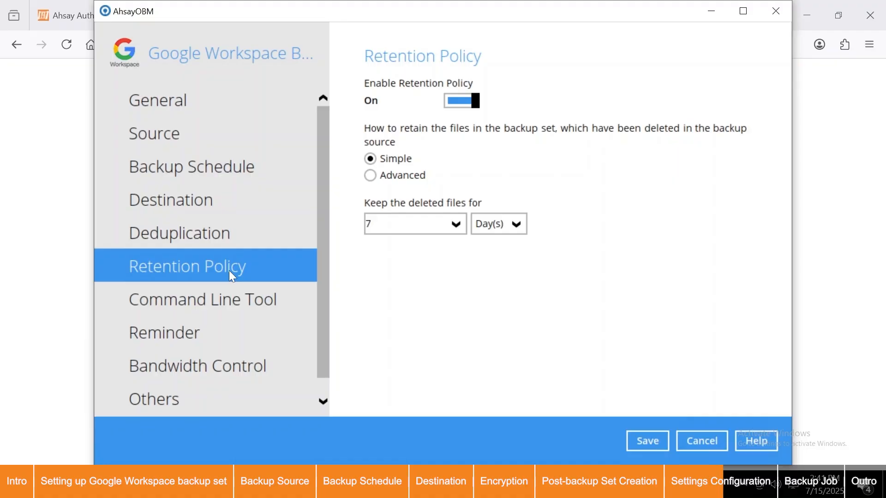
click(371, 224)
text(30)
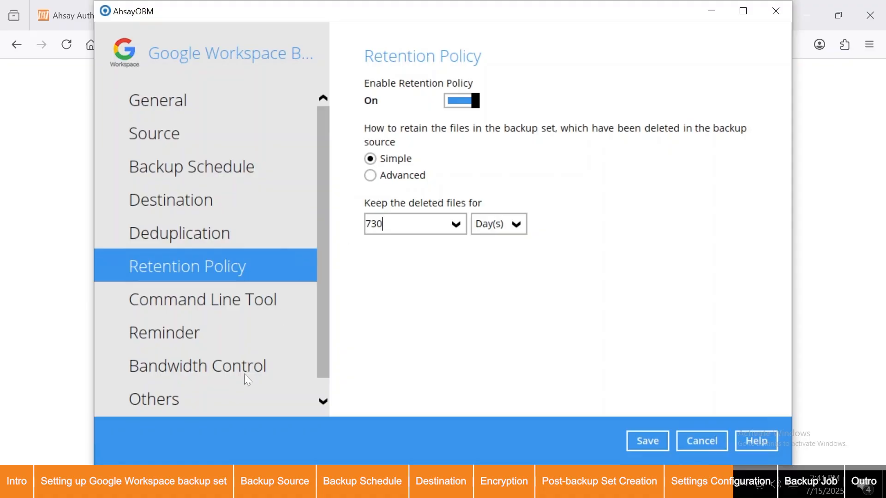
Change the temporary directory for storing backup files to D:\Temp
click(227, 399)
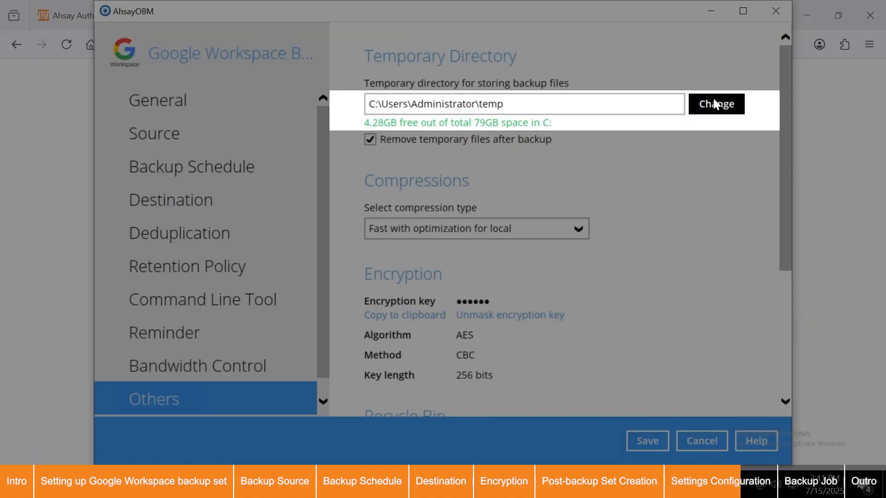
click(715, 102)
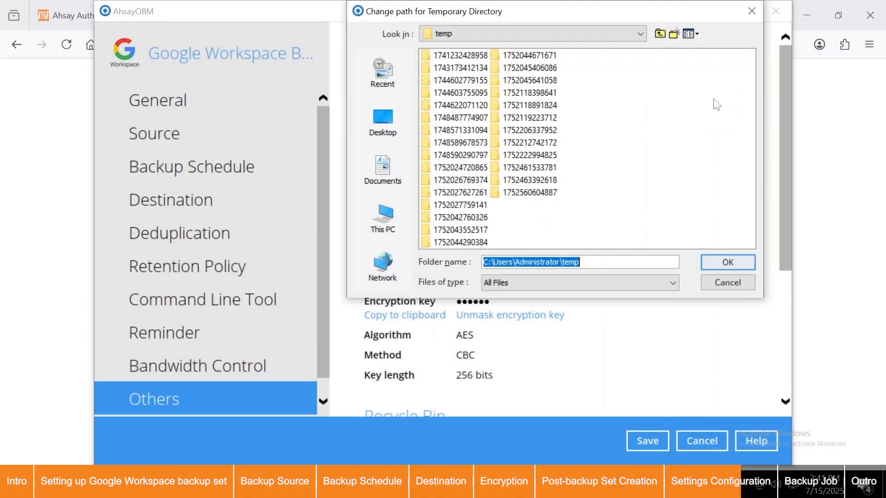
click(377, 214)
double_click(452, 192)
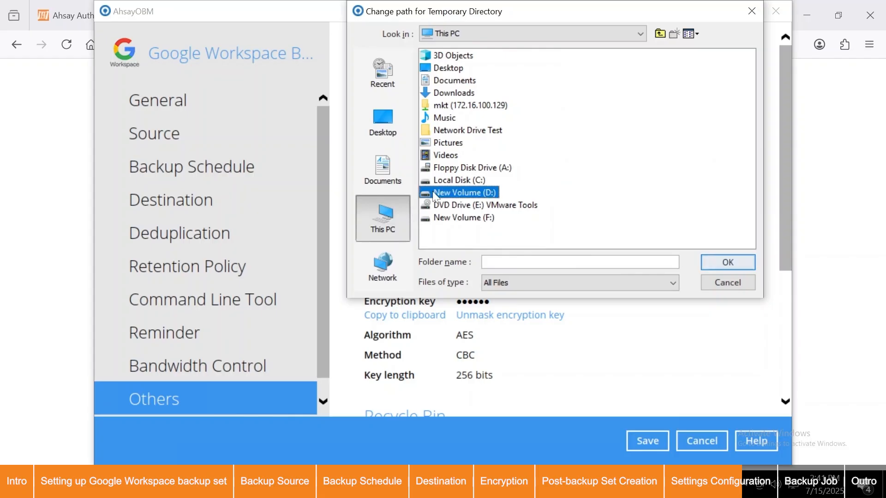
click(442, 81)
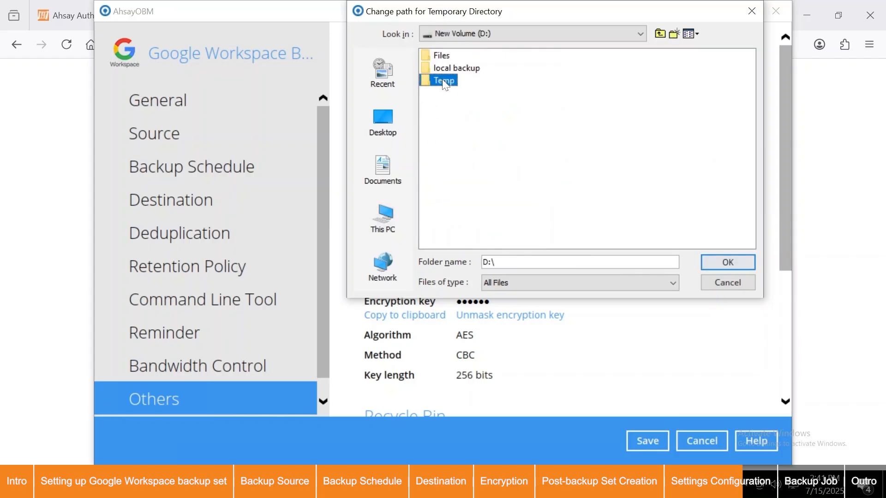
click(712, 265)
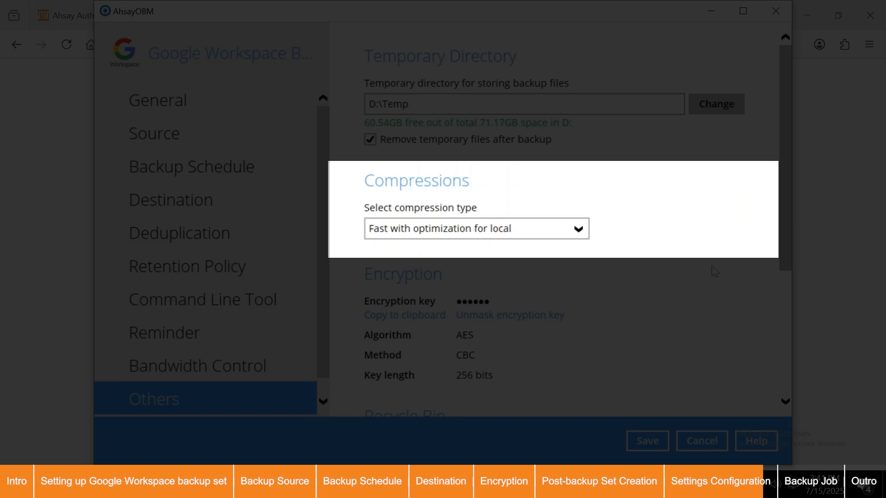
Check the available compression types, keep Fast with optimization for local, and save the backup set's settings
click(567, 236)
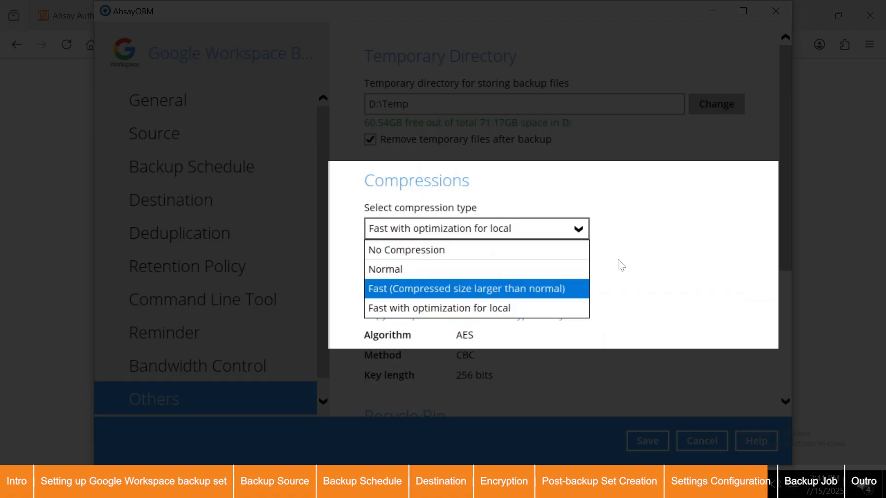
click(636, 244)
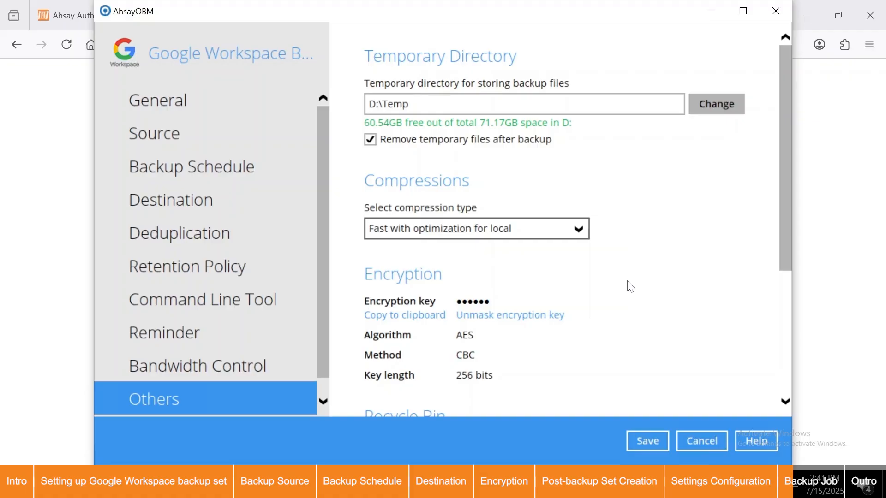
click(640, 440)
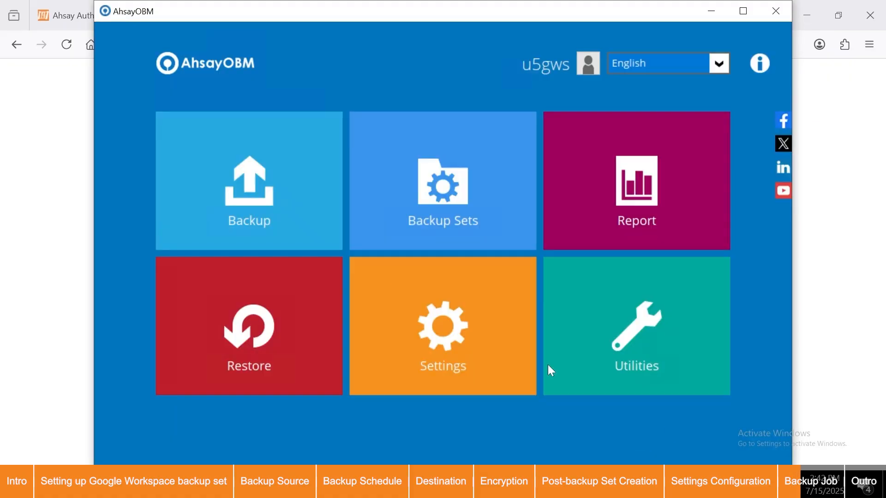
Start a backup job for the Google Workspace Backup set
click(185, 184)
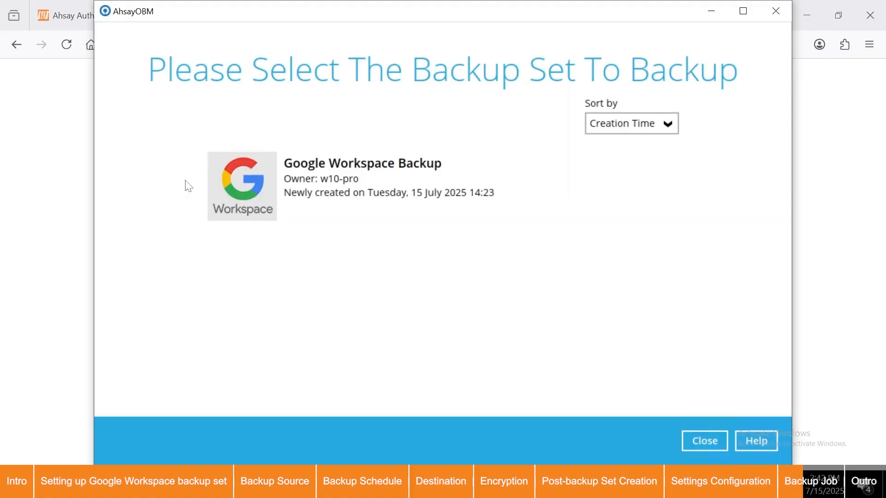
click(388, 211)
click(639, 438)
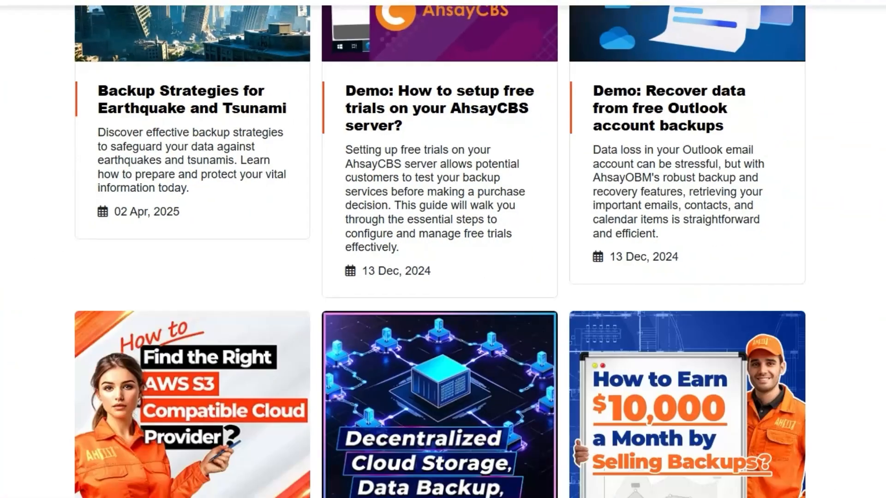
drag(882, 110, 857, 364)
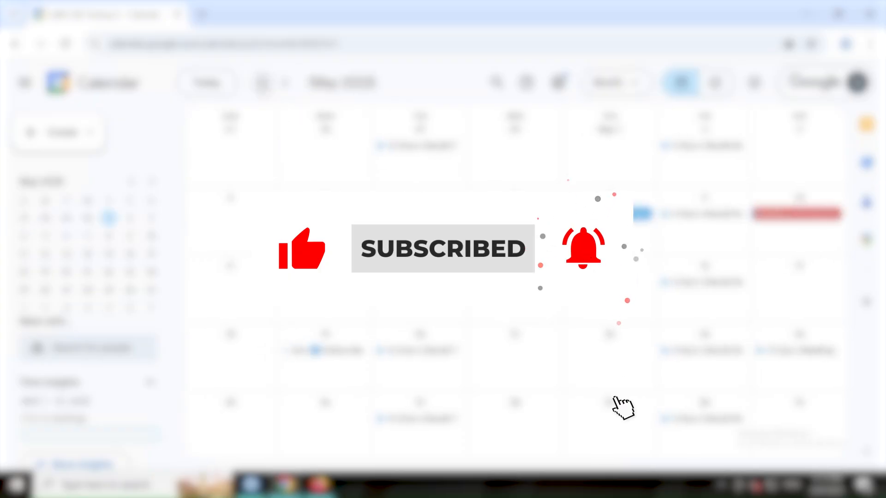
click(263, 83)
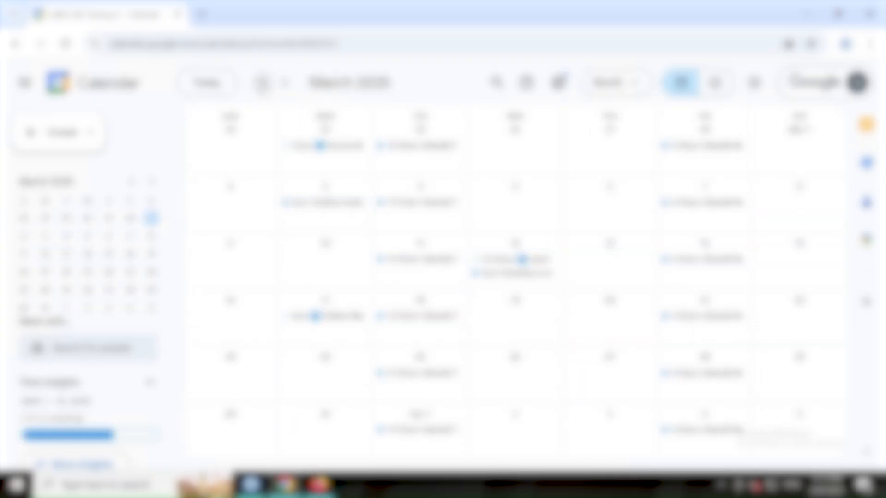